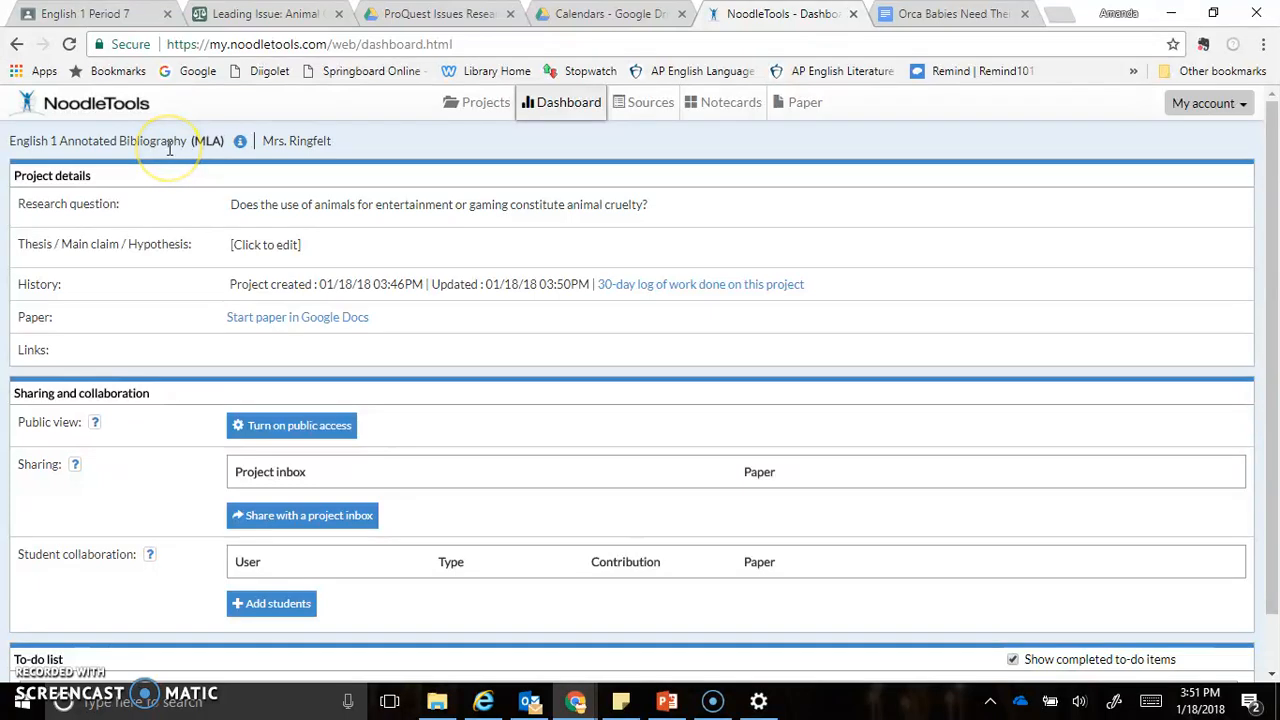
pyautogui.click(246, 208)
pyautogui.click(248, 178)
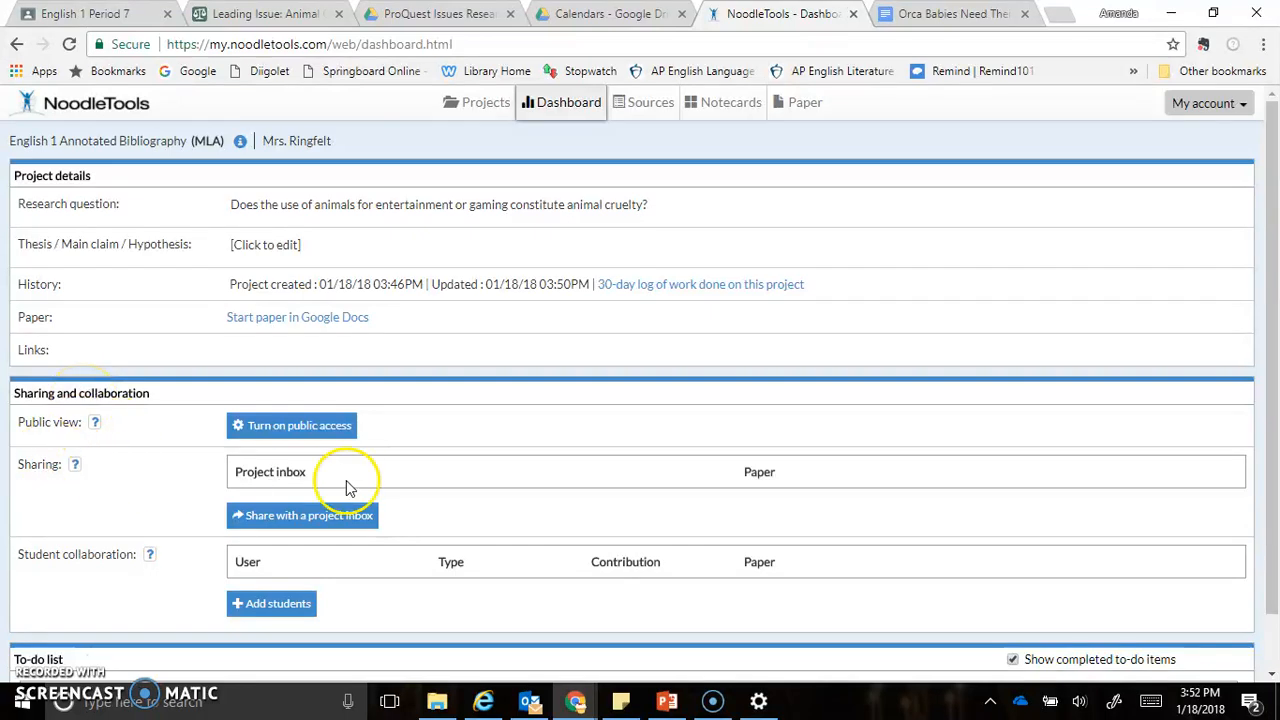
# Try to share the project with the teacher's ENGL 1 Annotated Bibliography project inbox
pyautogui.click(288, 518)
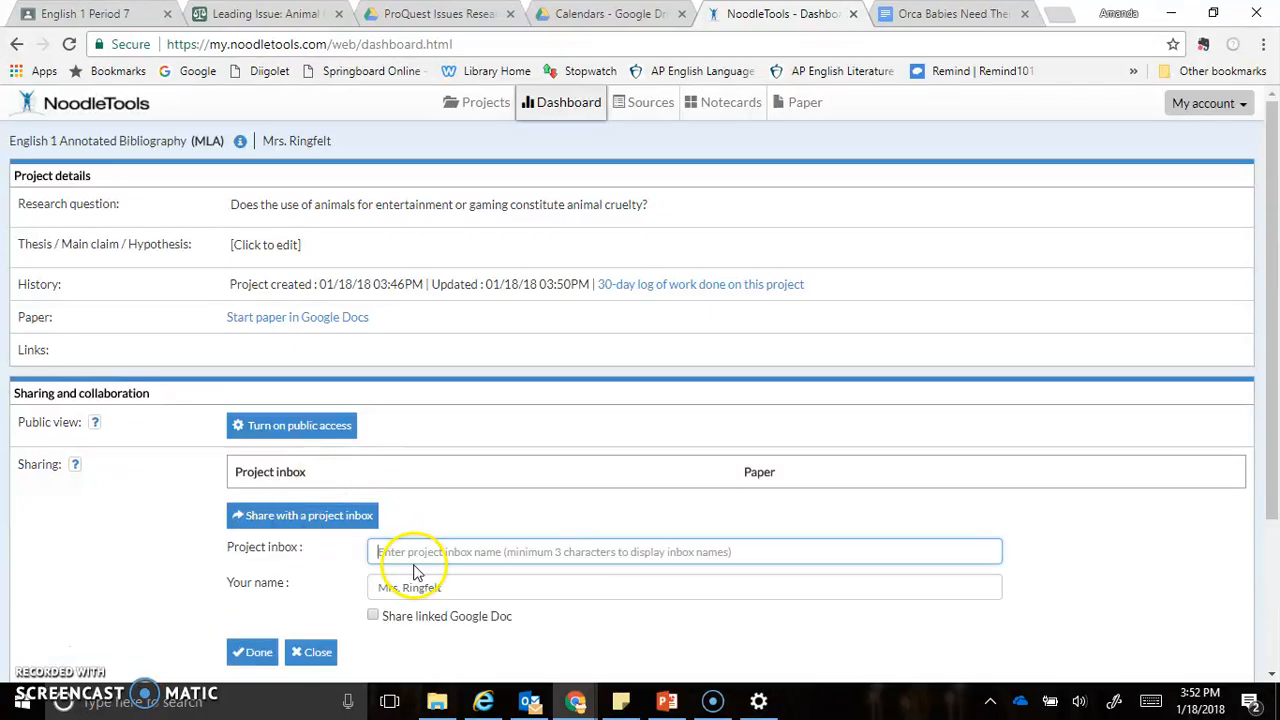
pyautogui.write('Ringfelt ENGL 1 Annotated Bibliography')
pyautogui.click(412, 560)
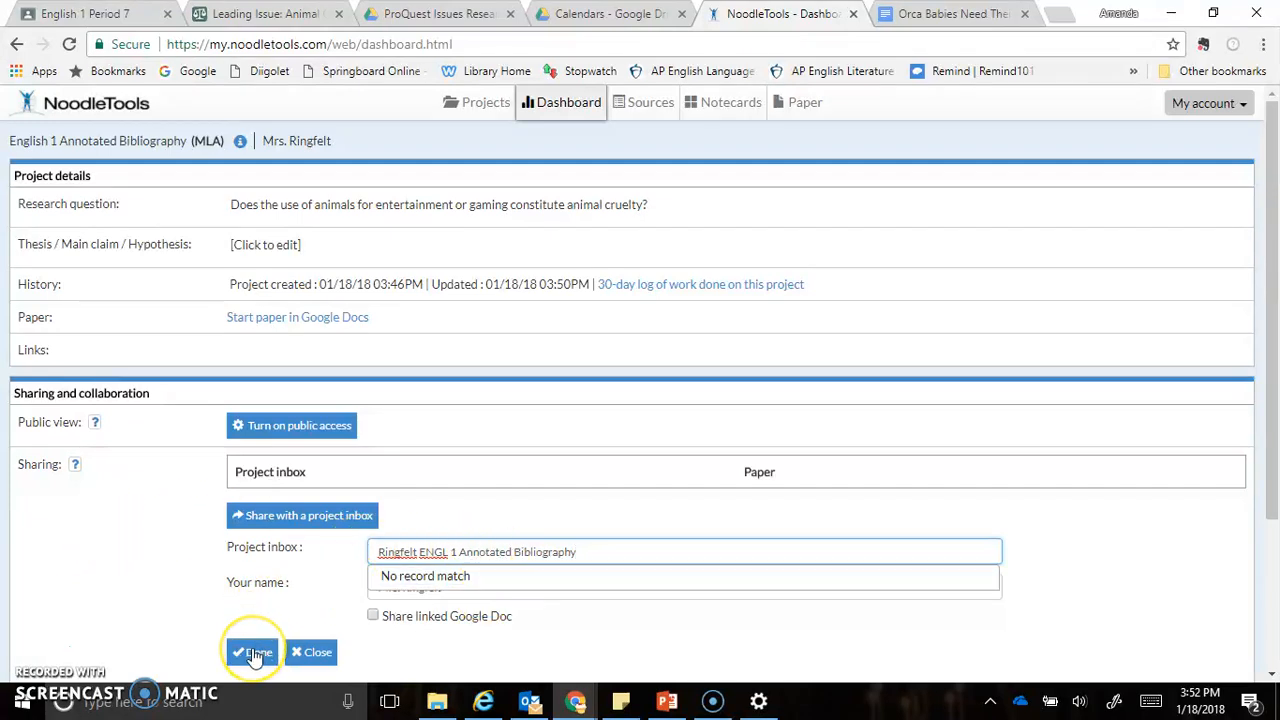
pyautogui.click(308, 653)
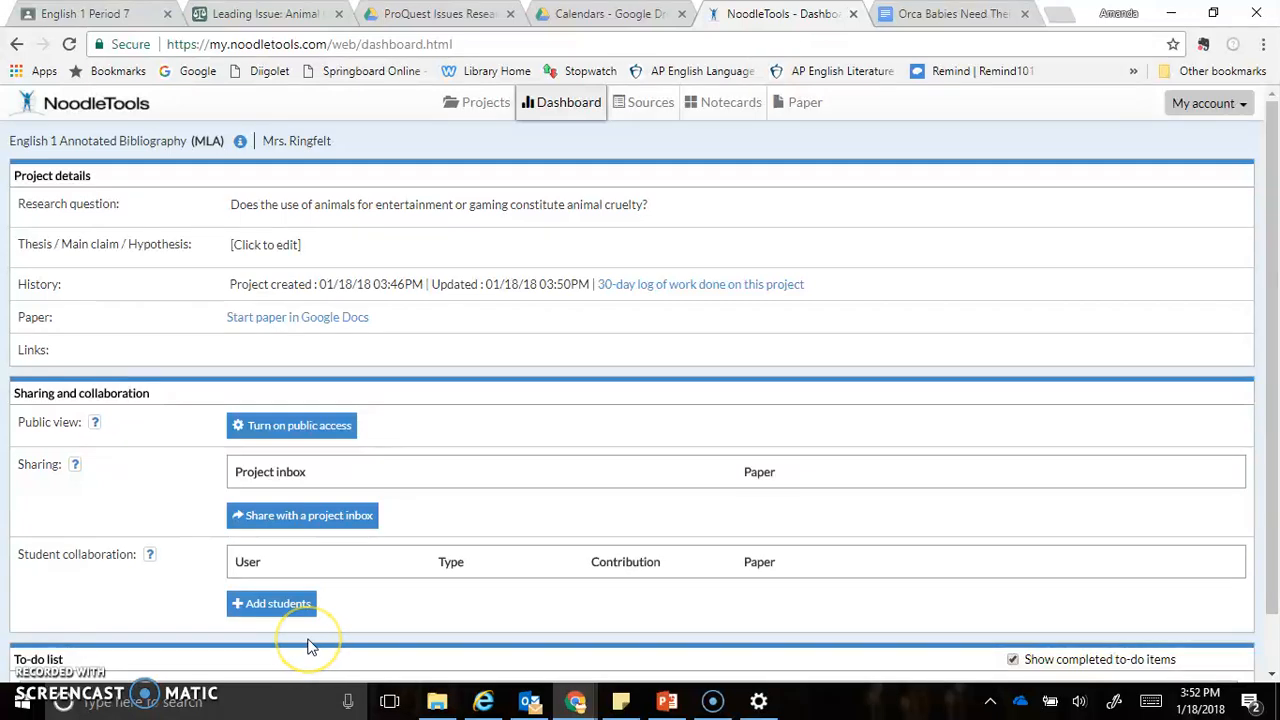
# Create a new citation in the project's sources for a newspaper article found in a database, checking the source type in the article's Google Doc
pyautogui.click(628, 110)
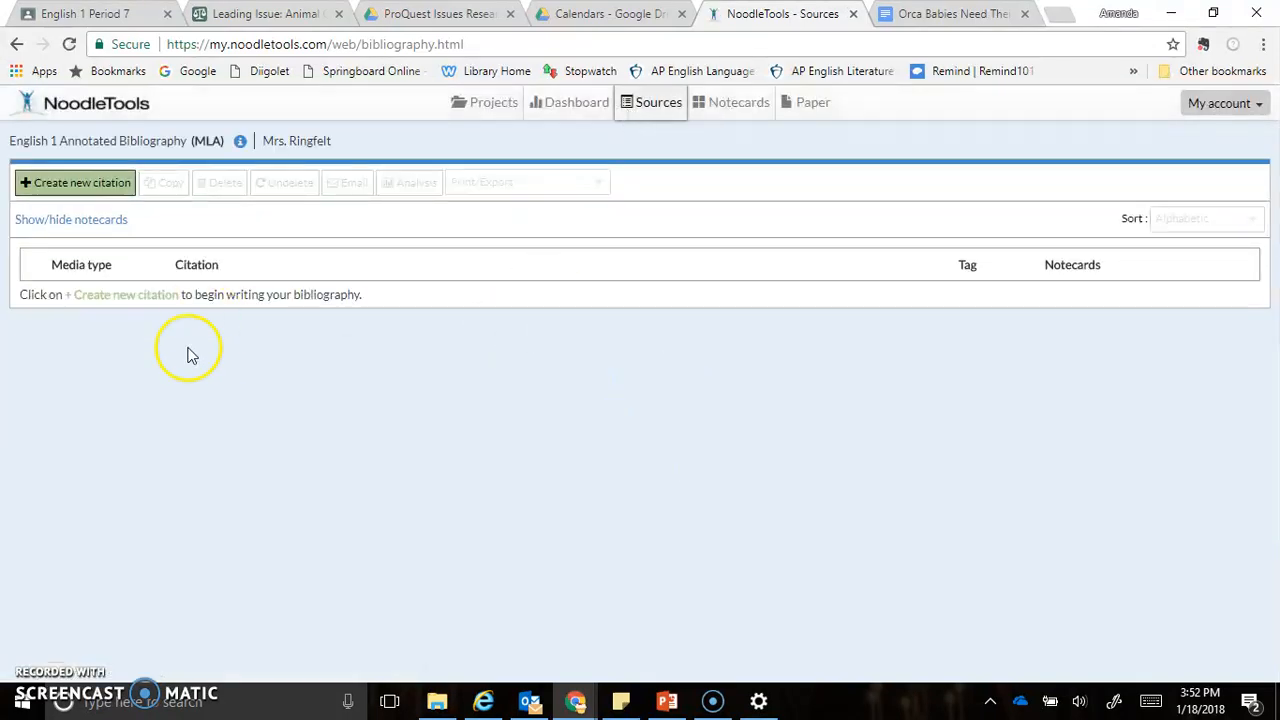
pyautogui.click(68, 184)
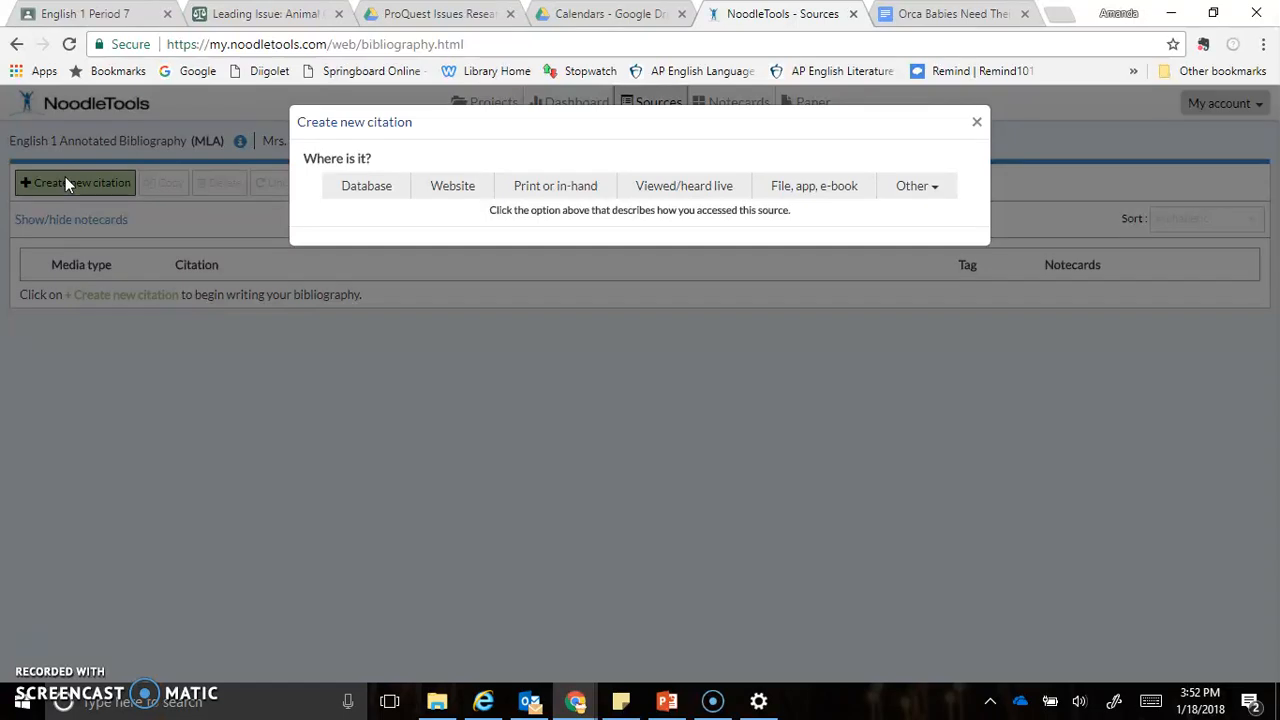
pyautogui.click(342, 183)
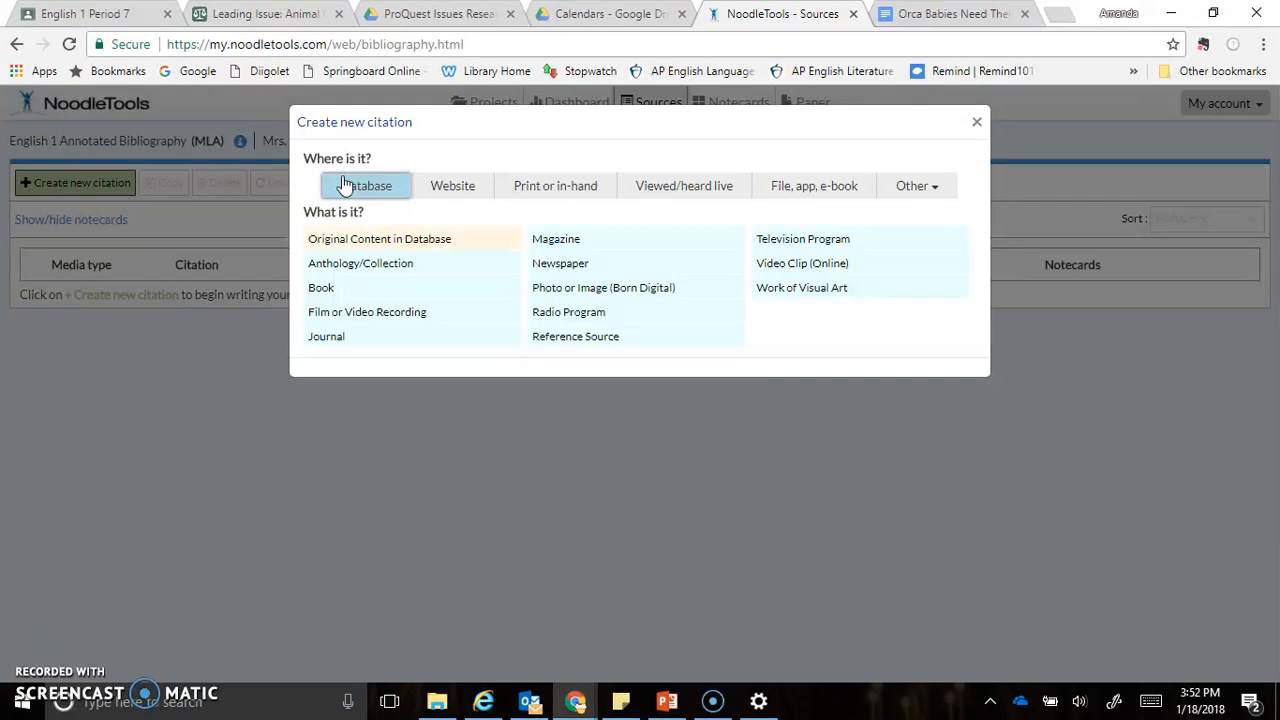
pyautogui.click(940, 14)
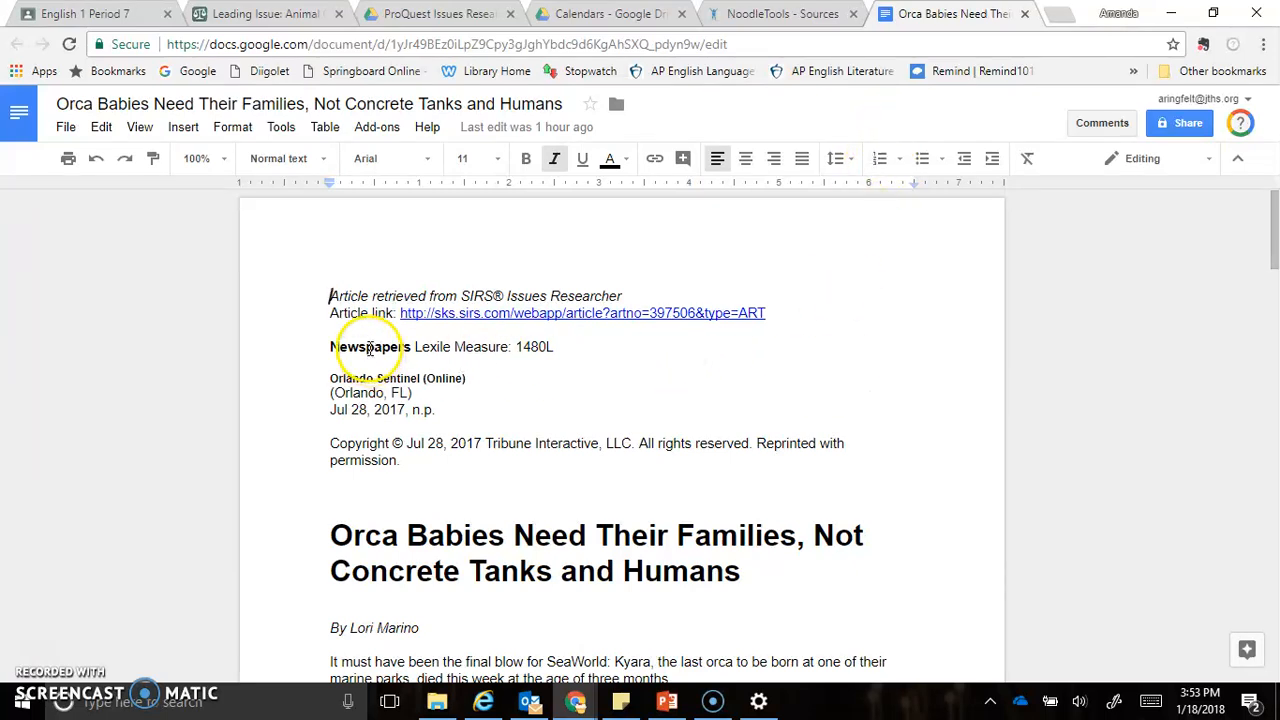
pyautogui.click(745, 15)
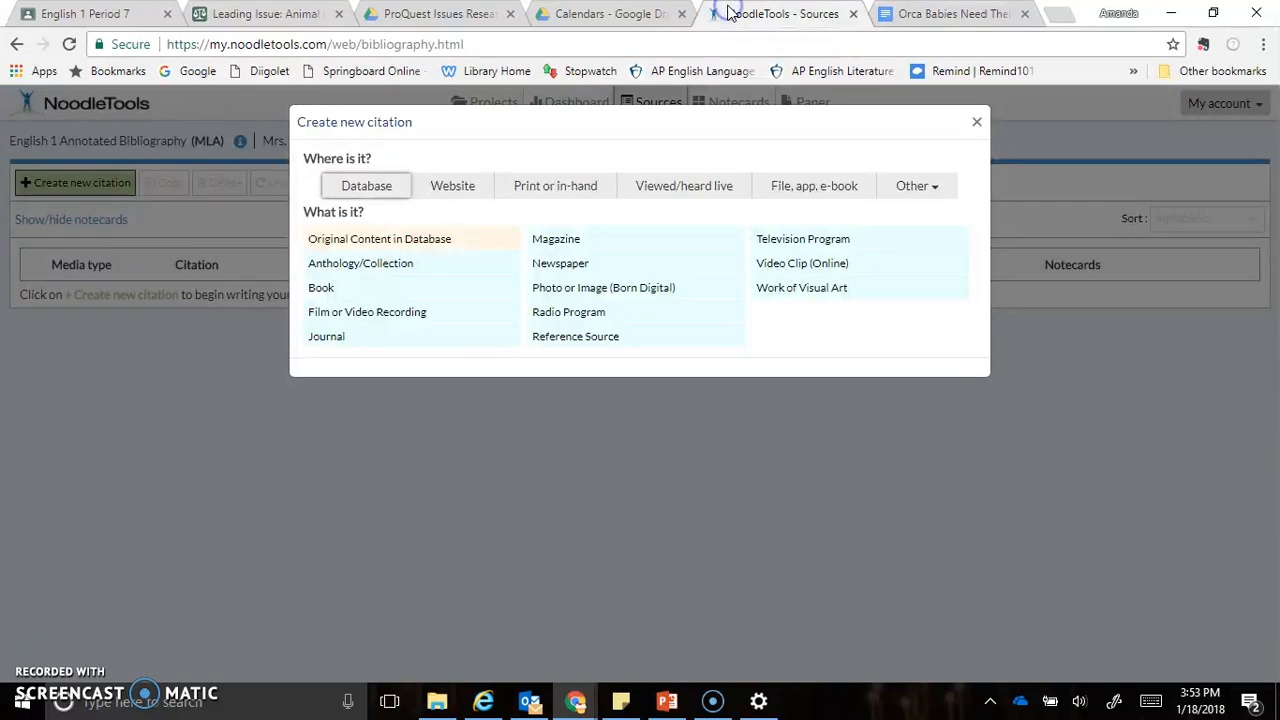
pyautogui.click(560, 263)
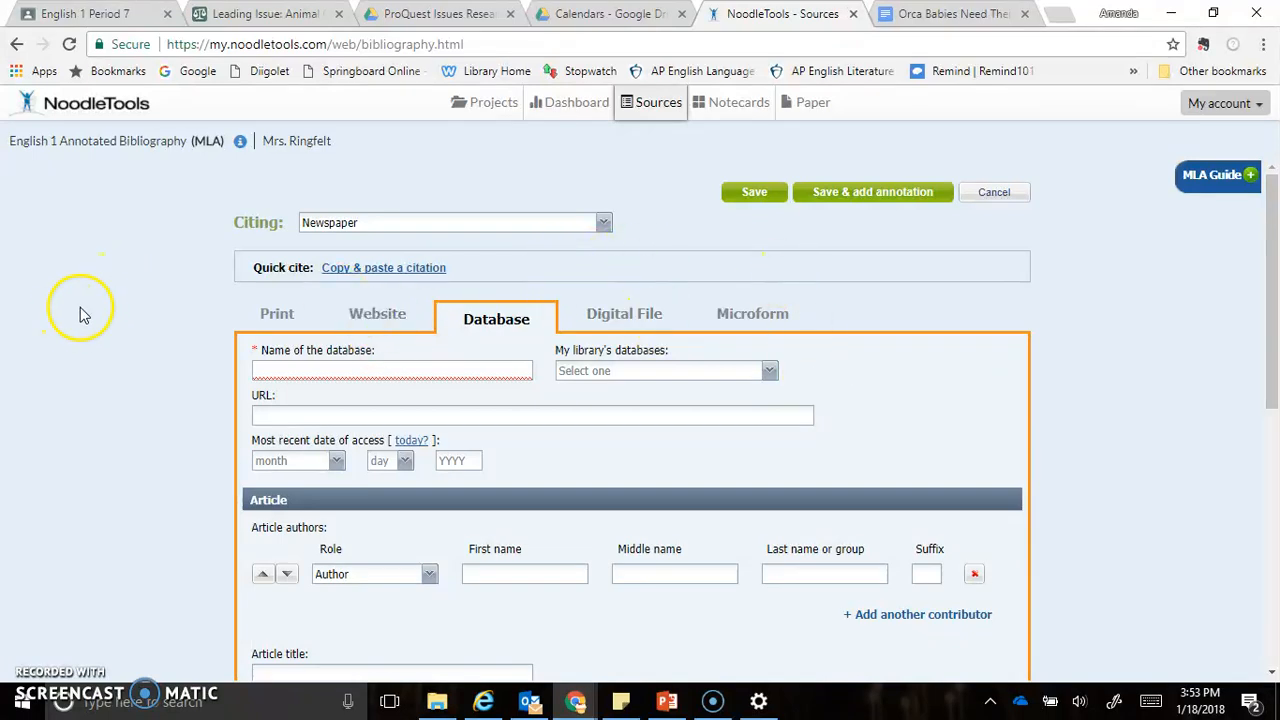
# Set the citation's database to SIRS Issues Researcher from the library's databases
pyautogui.scroll(-1, 82, 313)
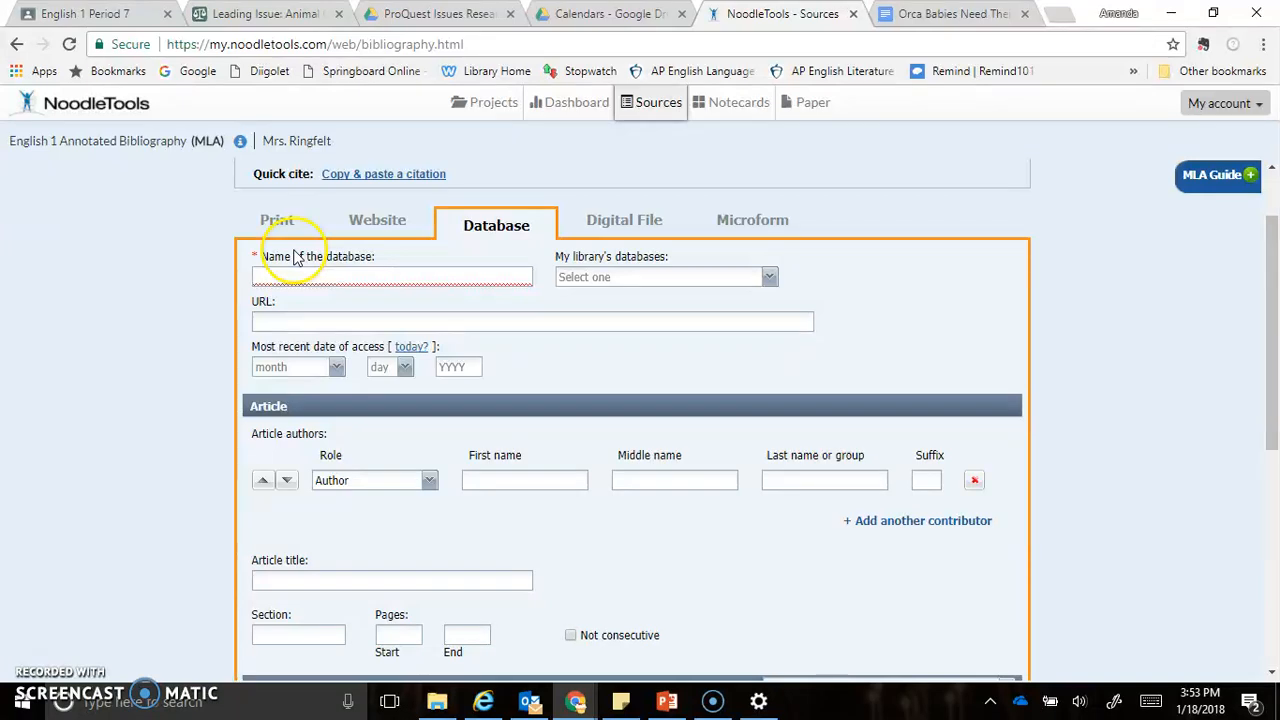
pyautogui.click(771, 279)
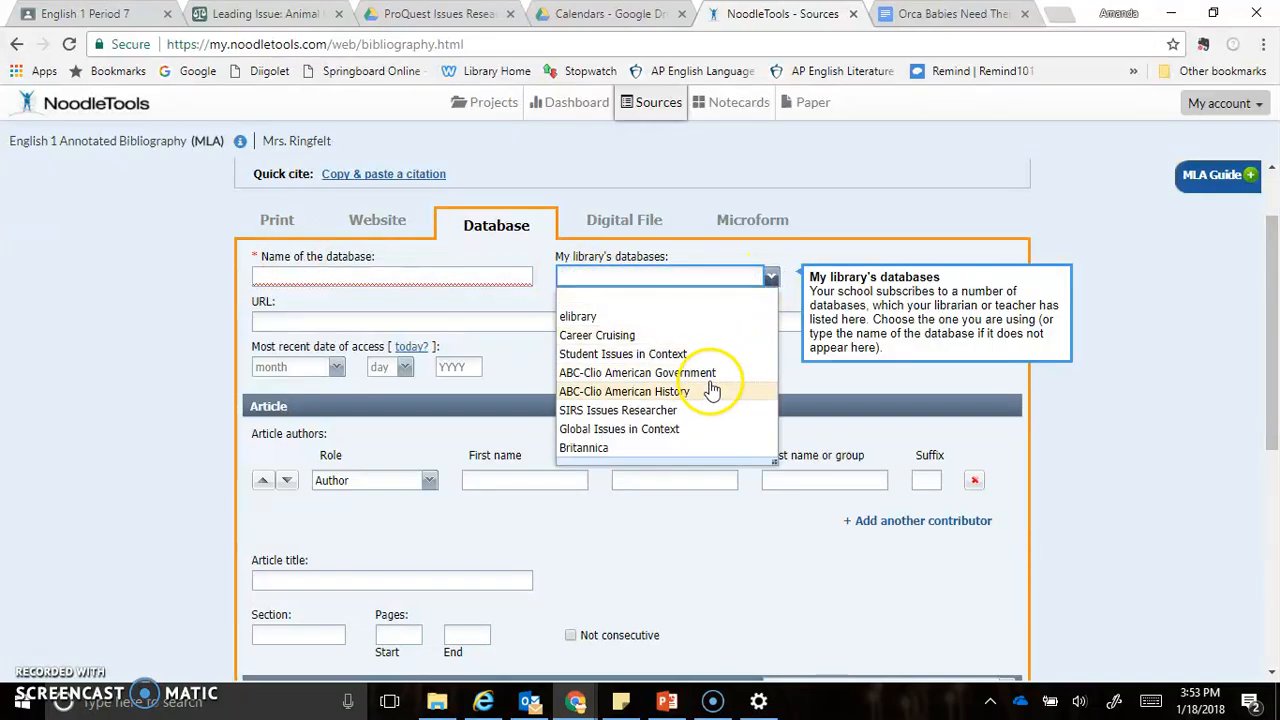
pyautogui.click(693, 413)
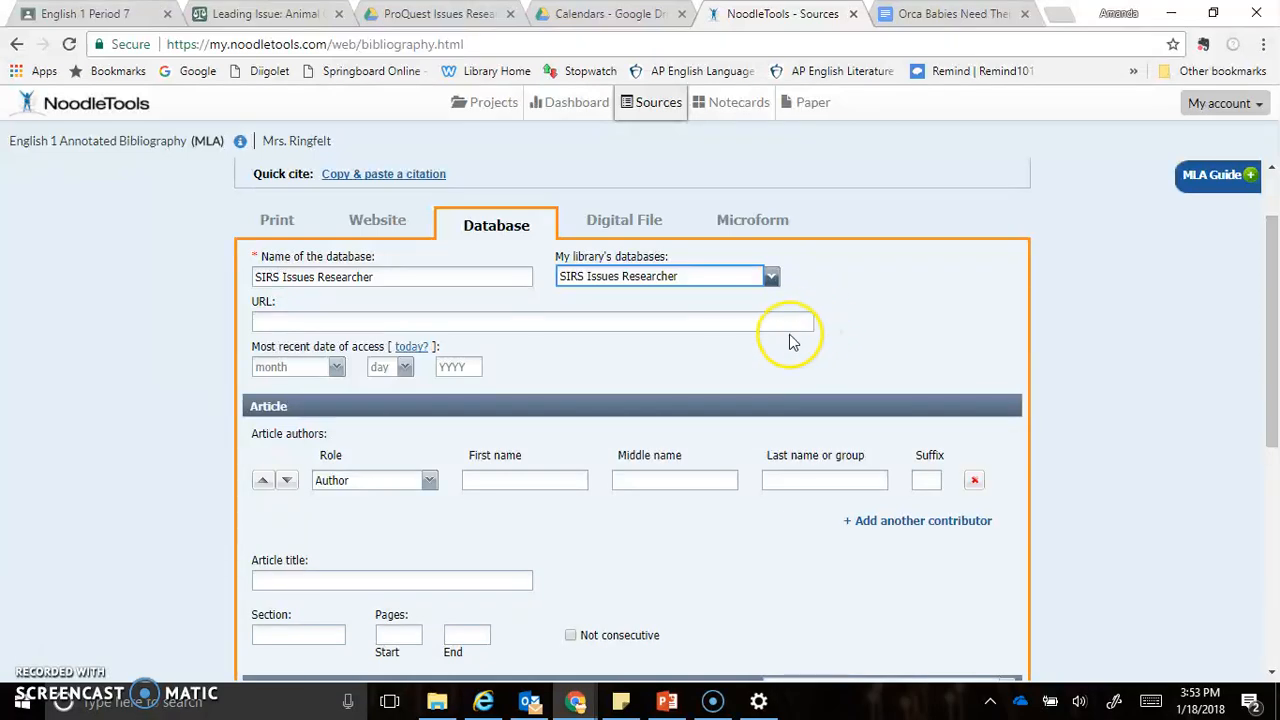
# Copy the article link from the Google Doc into the citation's URL, and set the most recent date of access to today
pyautogui.click(940, 12)
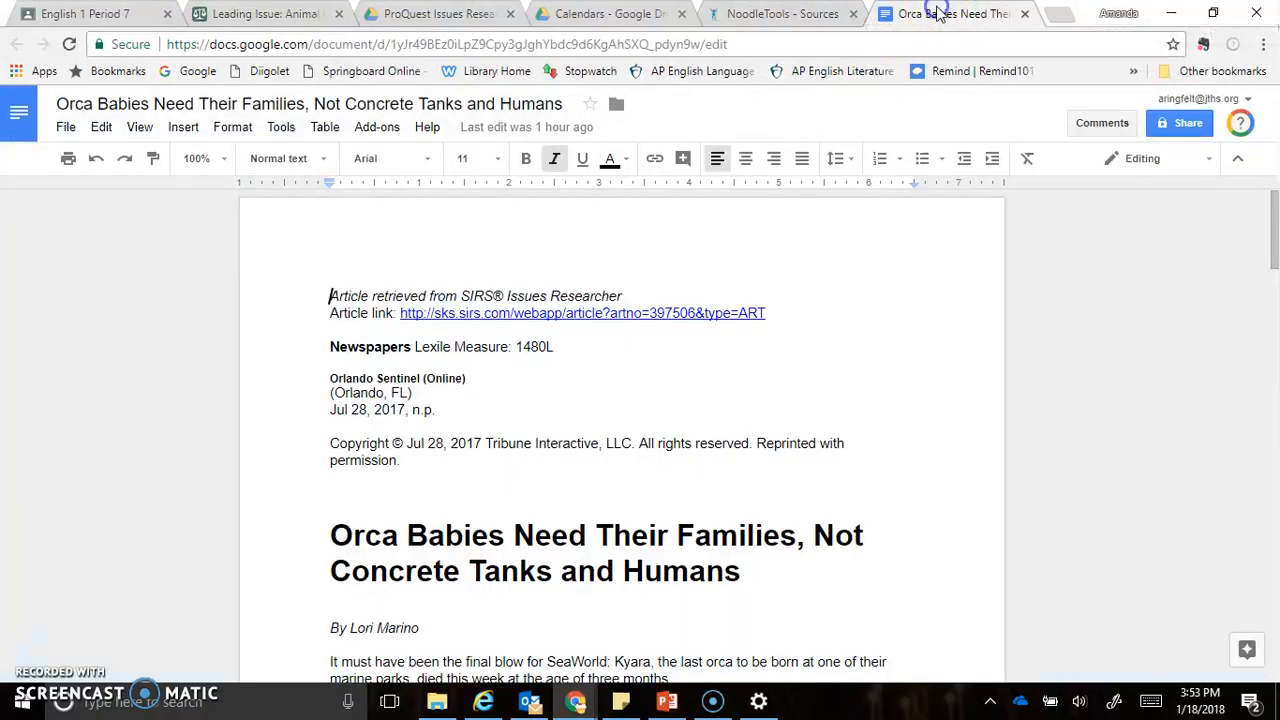
pyautogui.moveTo(784, 312); pyautogui.dragTo(400, 314)
pyautogui.hotkey('ctrl', 'c')
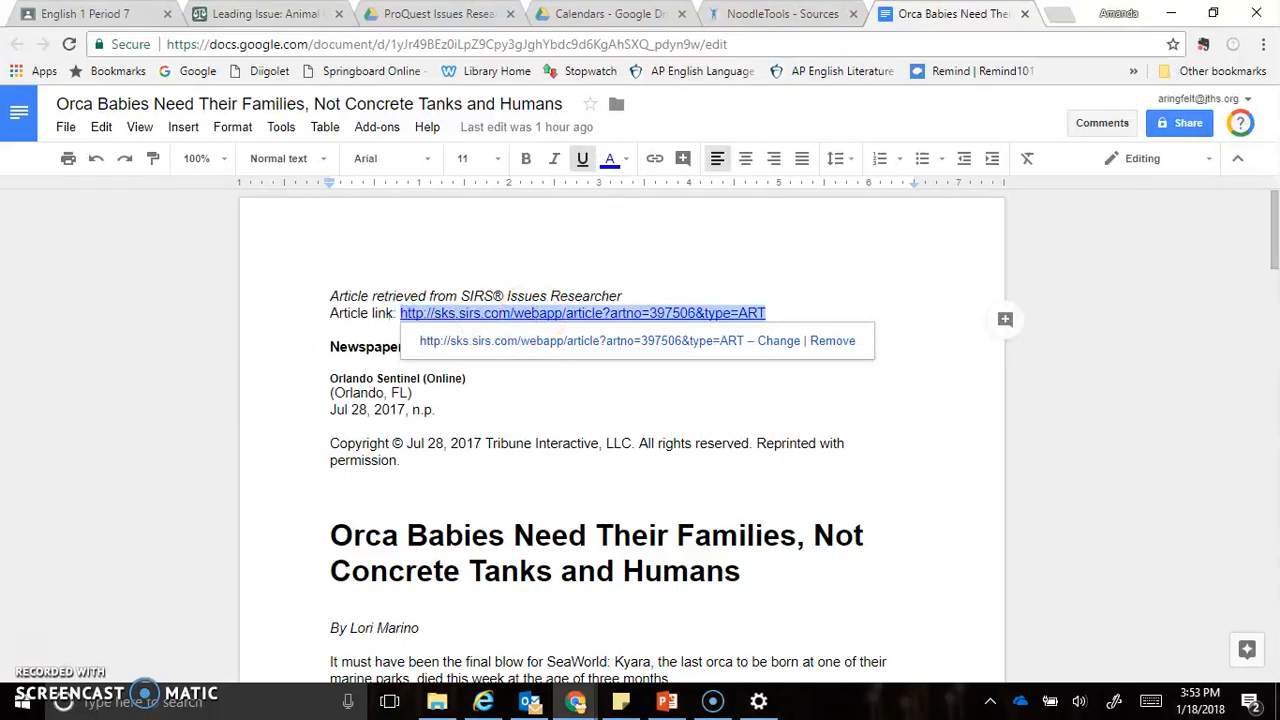
pyautogui.click(783, 13)
pyautogui.click(622, 325)
pyautogui.hotkey('ctrl', 'v')
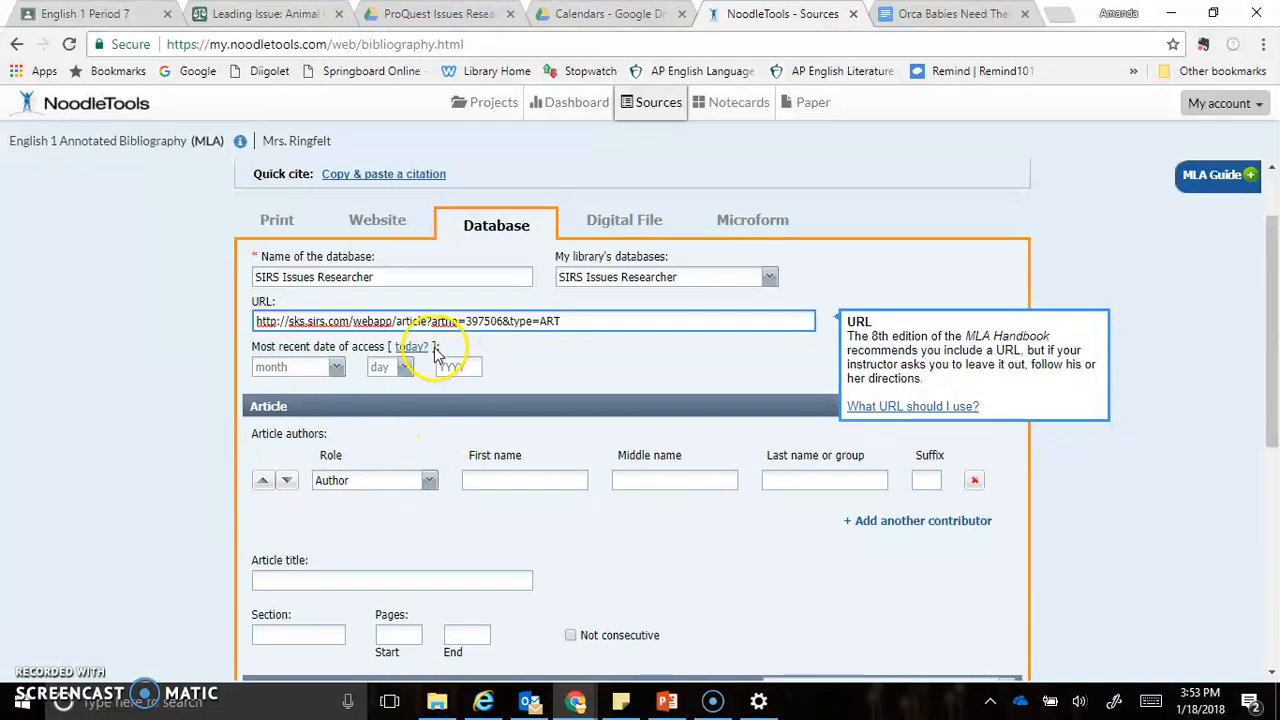
pyautogui.click(418, 346)
pyautogui.click(618, 359)
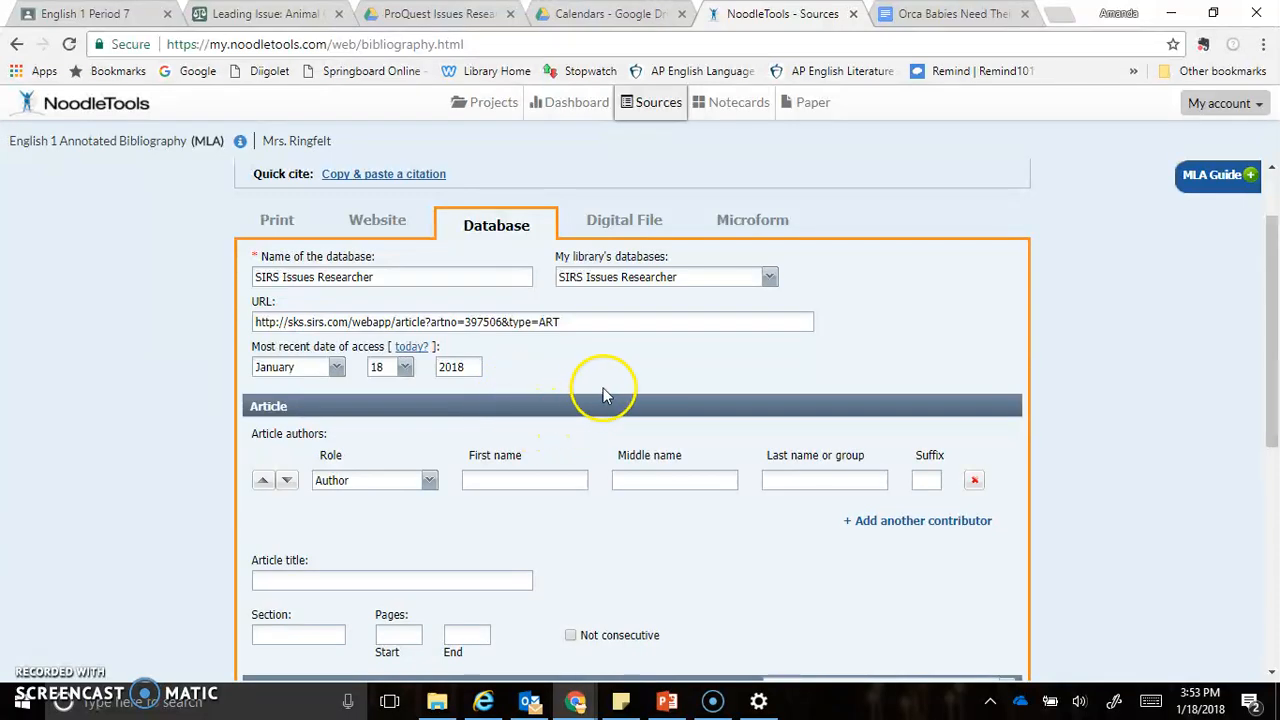
# Copy the author's first name from the article's byline in the Google Doc into the citation's author entry
pyautogui.scroll(-1, 606, 390)
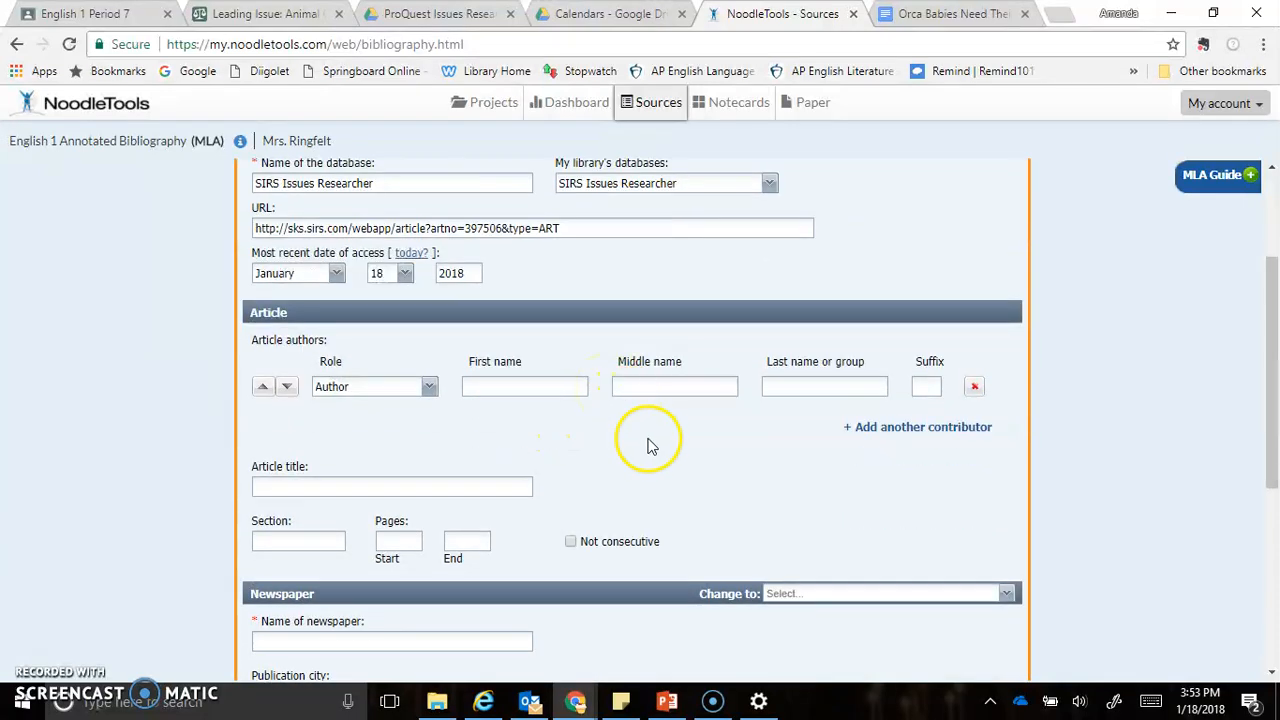
pyautogui.scroll(-2, 648, 445)
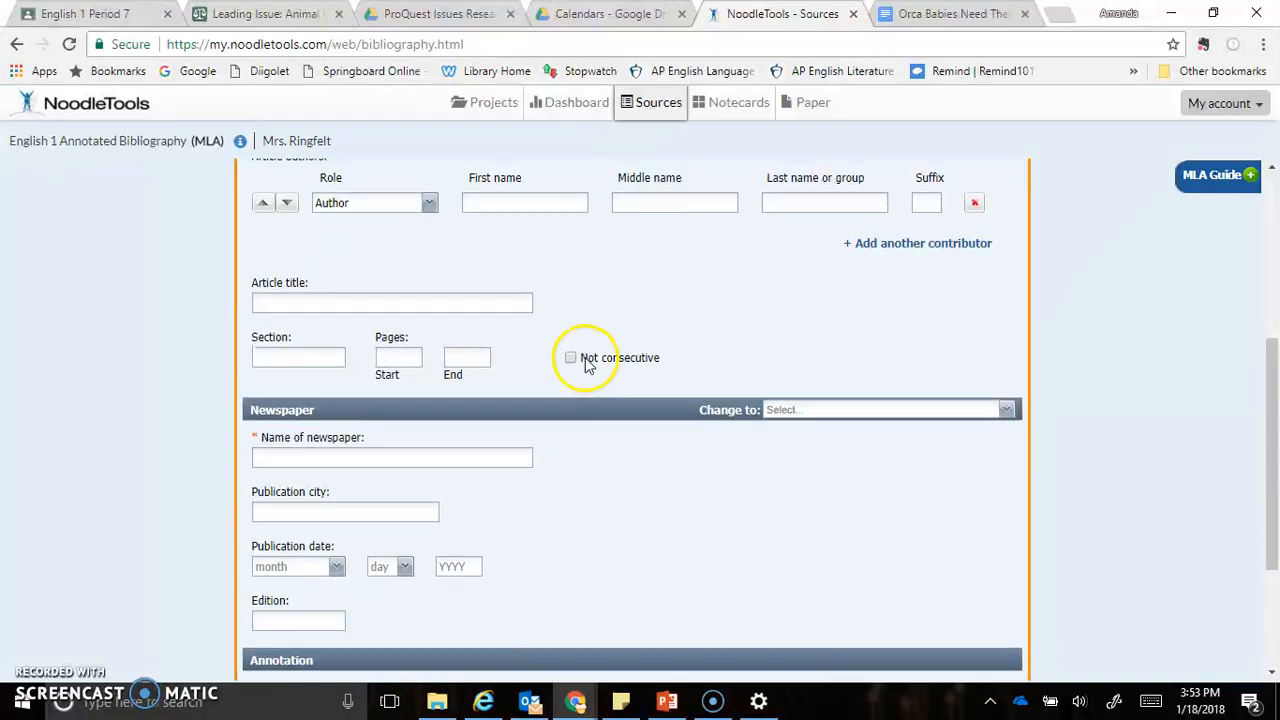
pyautogui.scroll(1, 560, 350)
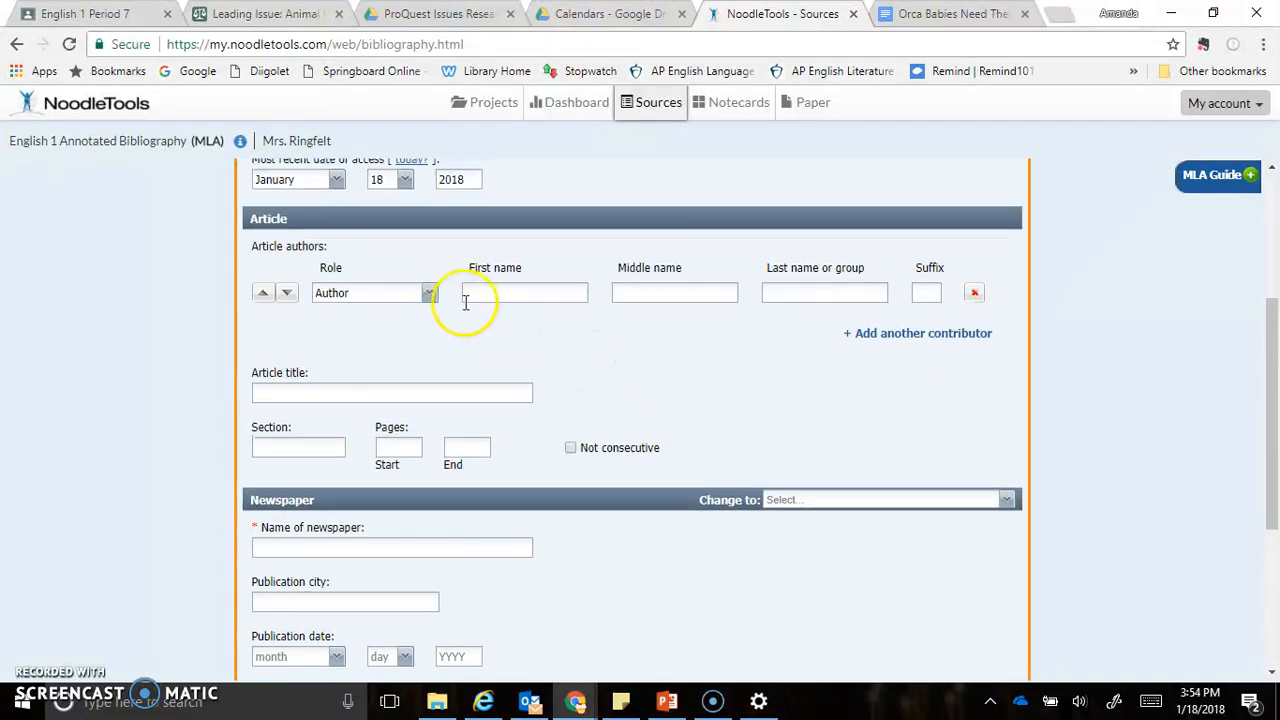
pyautogui.click(922, 14)
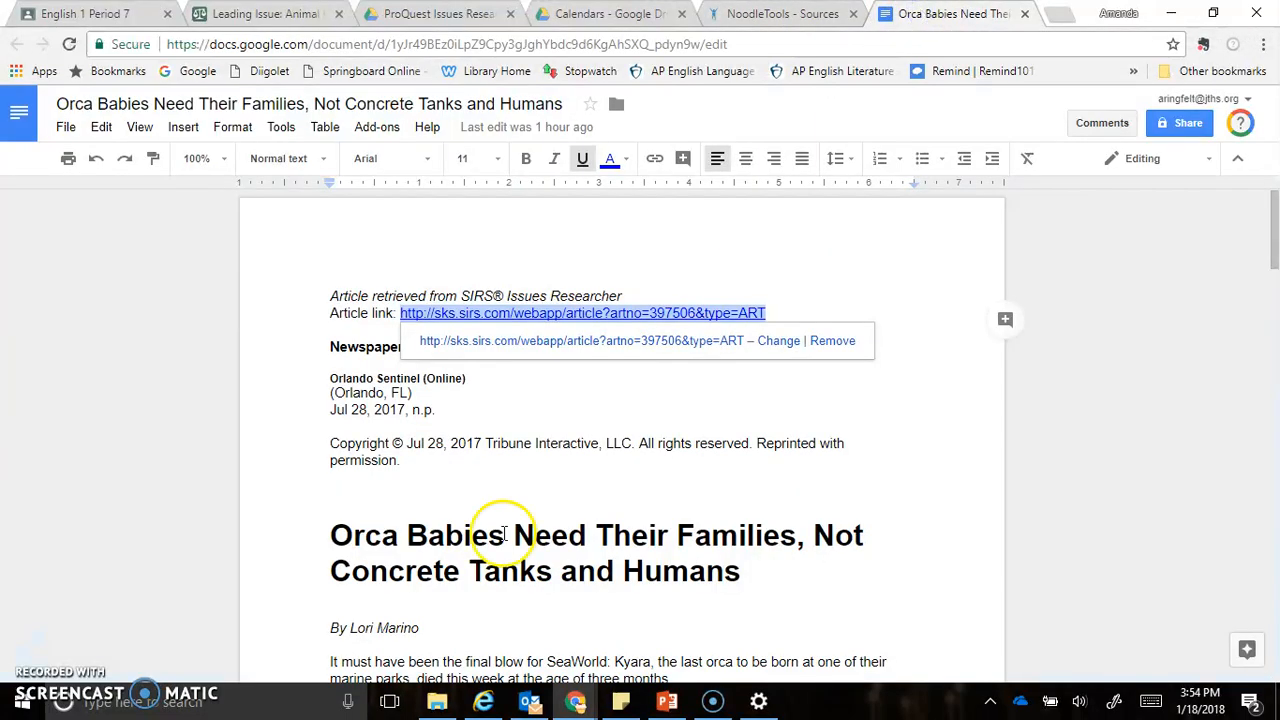
pyautogui.click(401, 493)
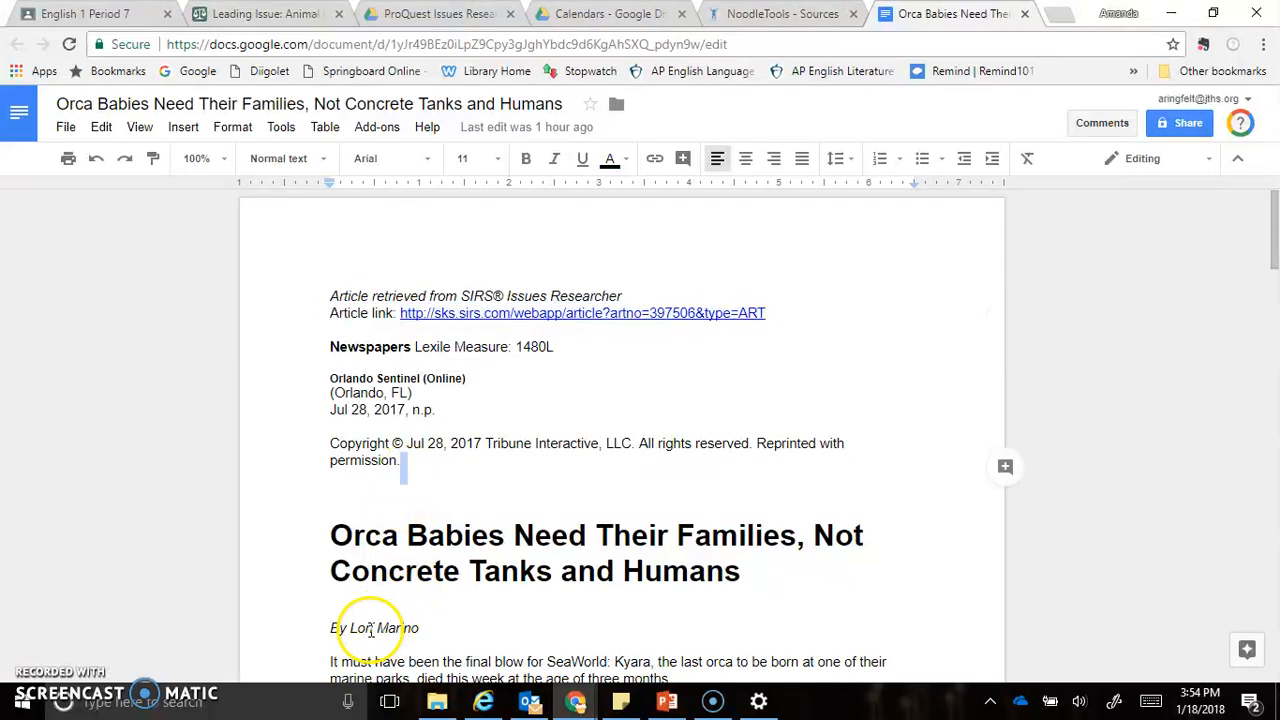
pyautogui.click(363, 626)
pyautogui.click(352, 628)
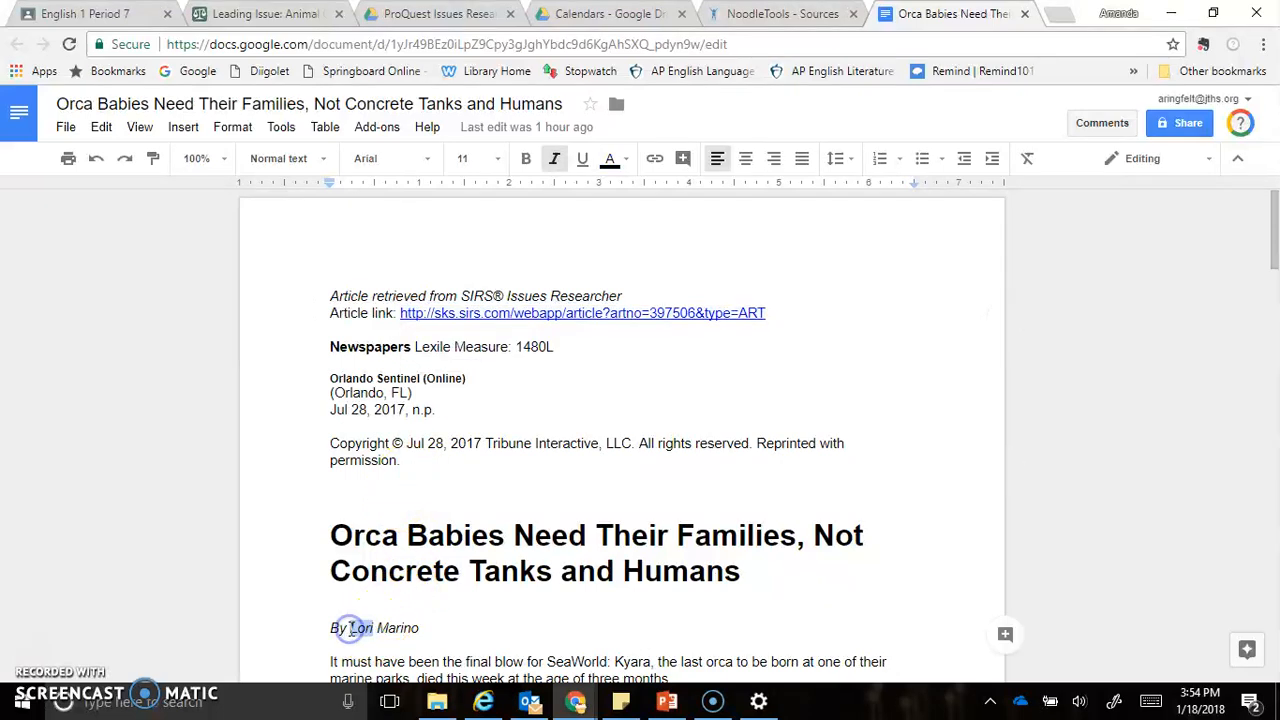
pyautogui.click(770, 14)
pyautogui.click(559, 303)
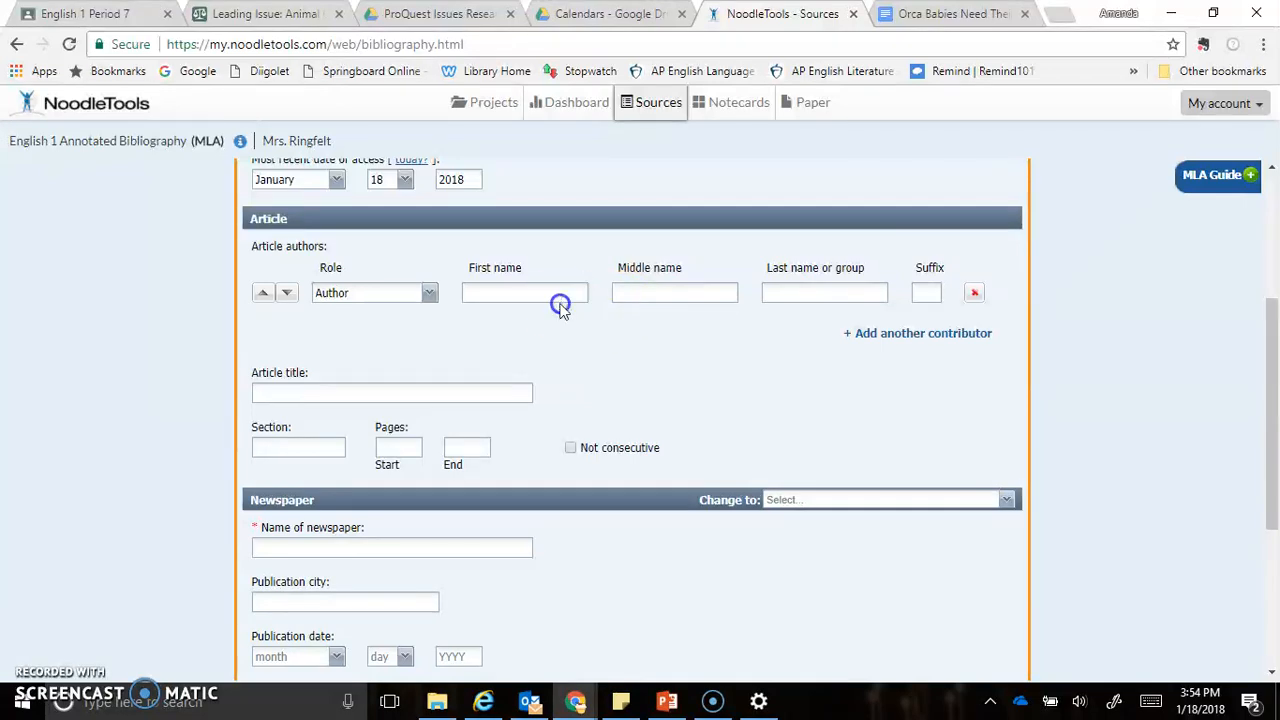
pyautogui.write('Lori')
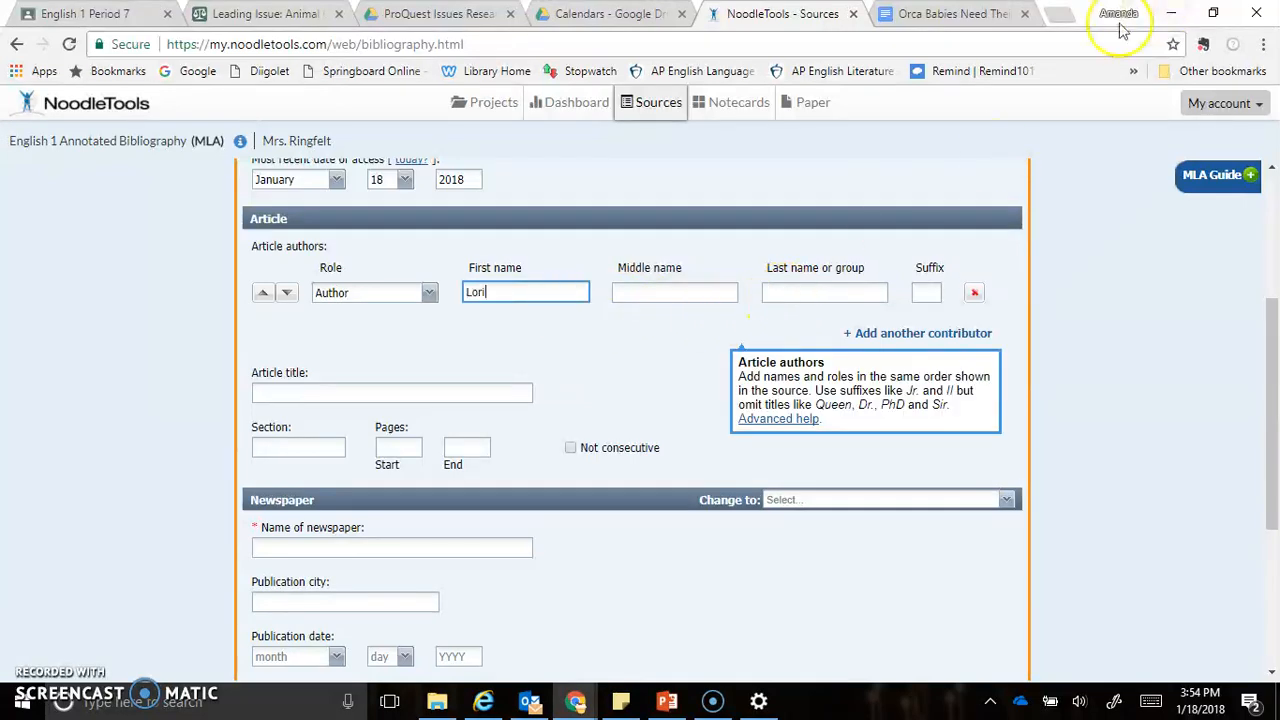
# Copy the author's last name from the article's byline into the citation's author entry
pyautogui.click(985, 12)
pyautogui.click(410, 628)
pyautogui.moveTo(410, 628); pyautogui.dragTo(384, 630)
pyautogui.hotkey('ctrl', 'c')
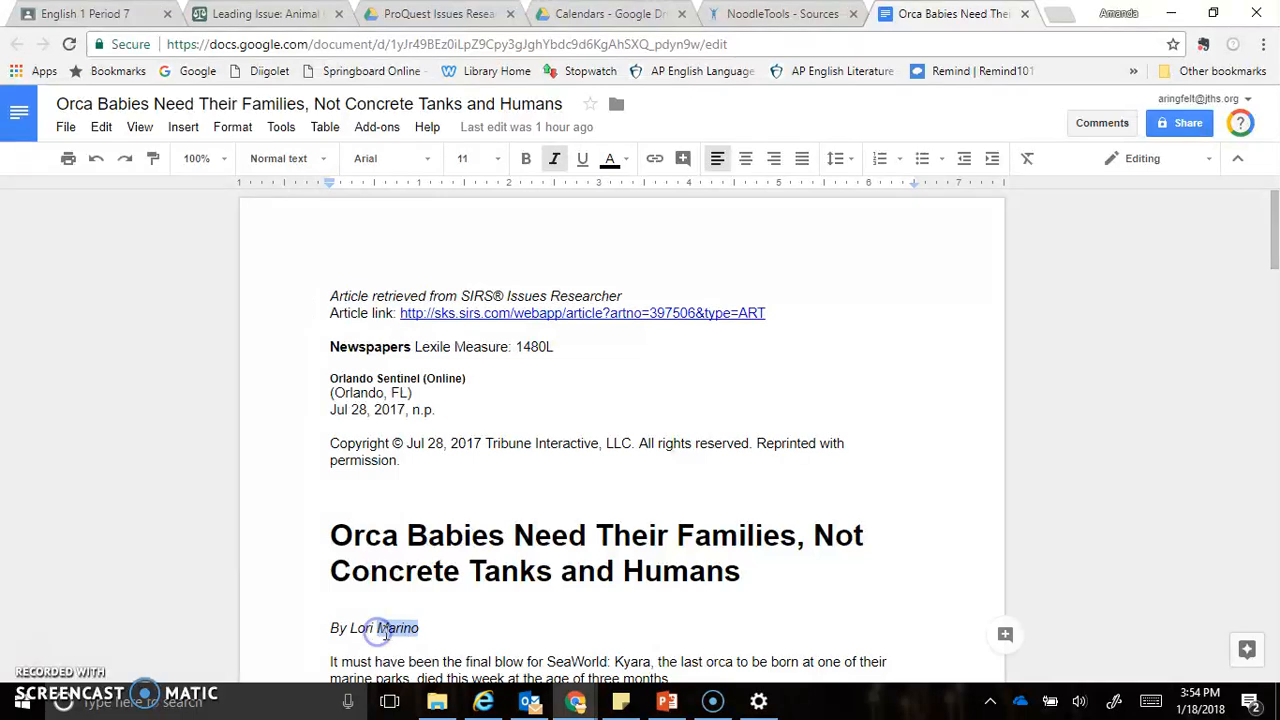
pyautogui.click(735, 13)
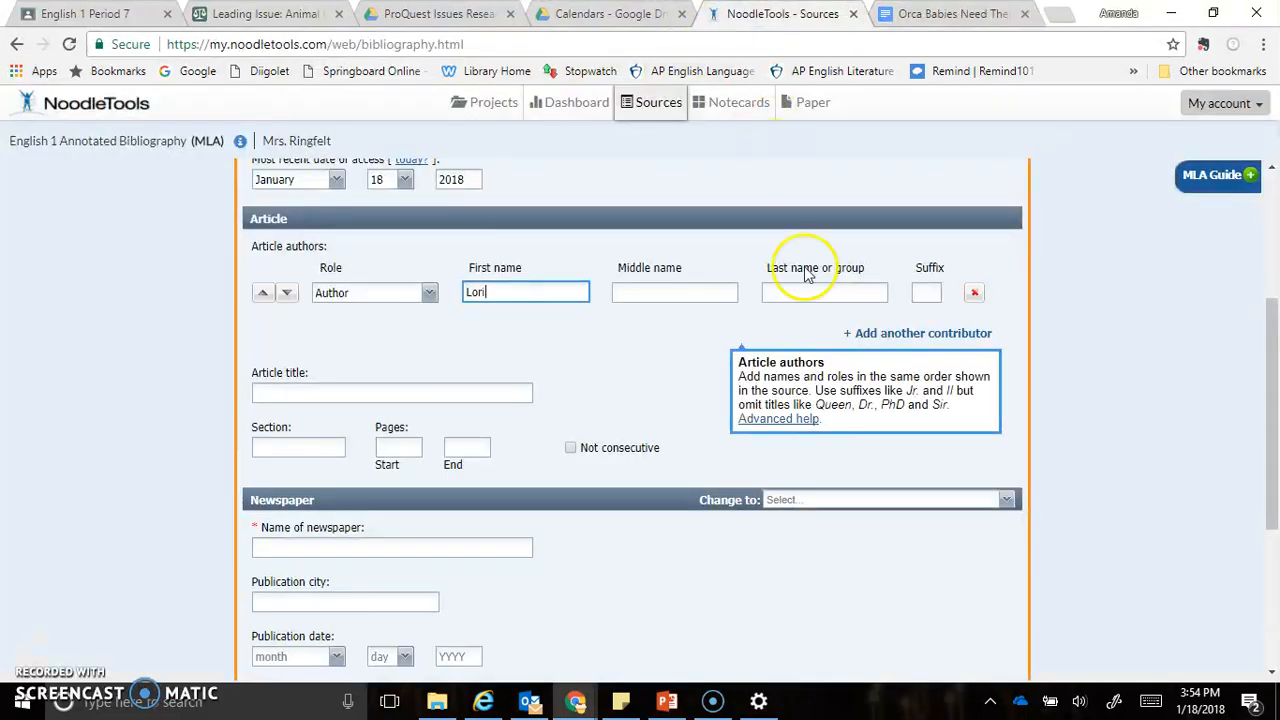
pyautogui.click(820, 290)
pyautogui.hotkey('ctrl', 'v')
pyautogui.click(757, 642)
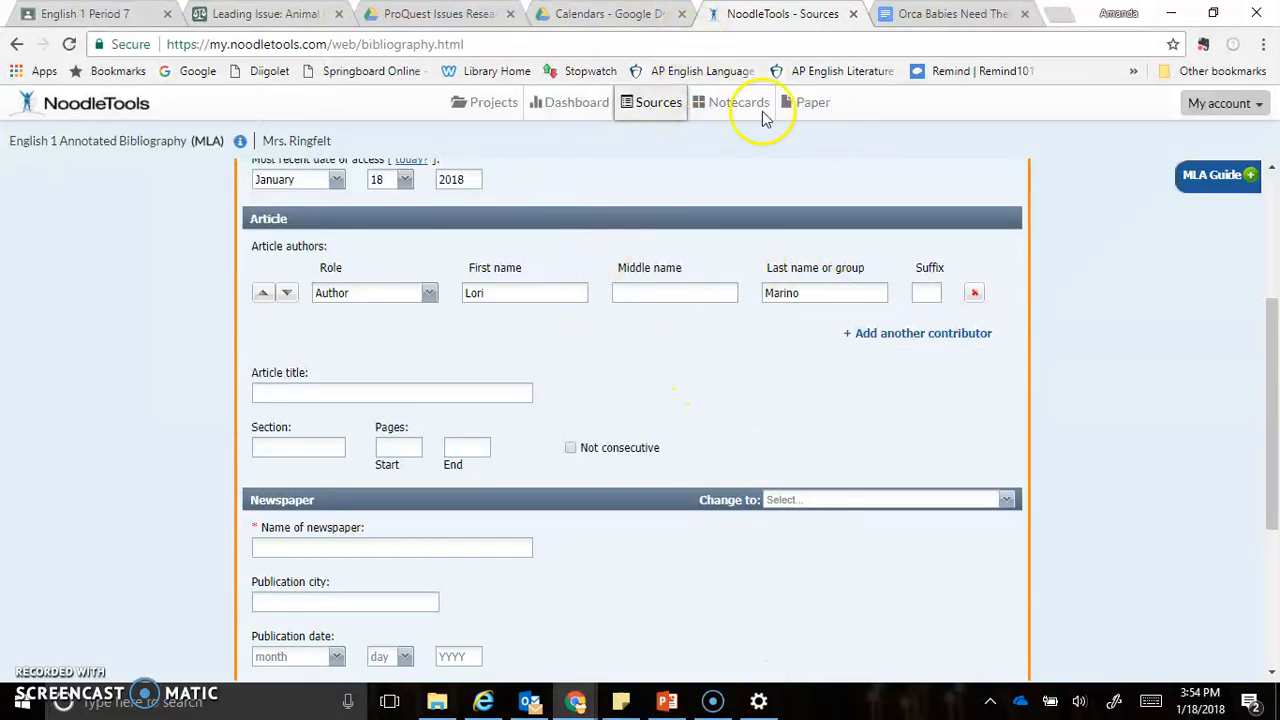
# Move the NoodleTools citation form into its own browser window and tile it side by side with the article document
pyautogui.middleClick(764, 10)
pyautogui.moveTo(776, 135); pyautogui.dragTo(60, 2)
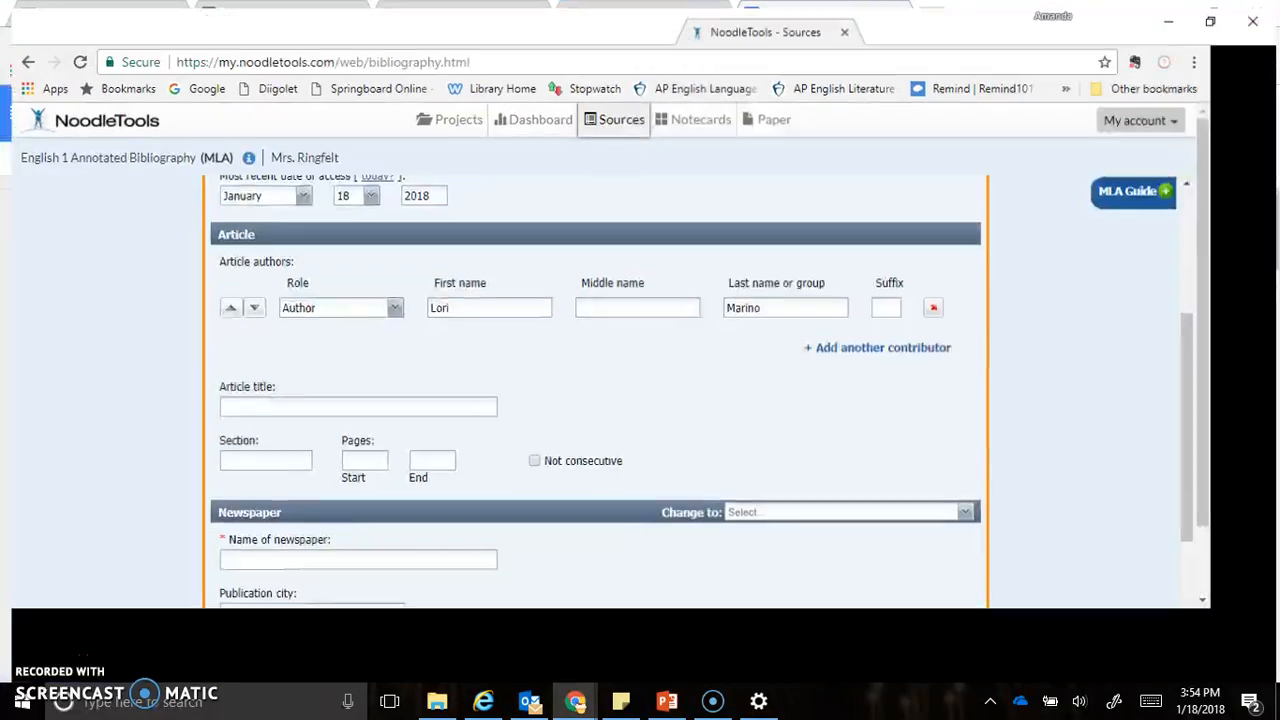
pyautogui.moveTo(444, 13); pyautogui.dragTo(1, 156)
pyautogui.moveTo(385, 10); pyautogui.dragTo(2, 74)
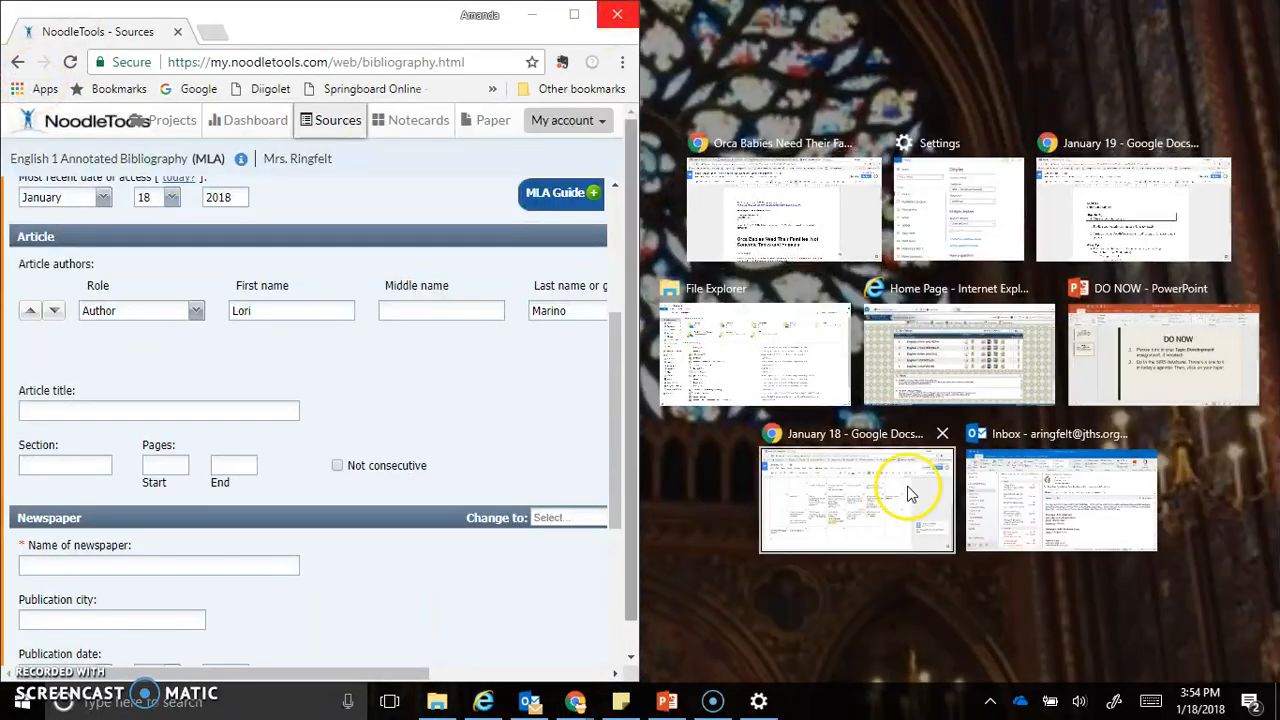
pyautogui.click(800, 232)
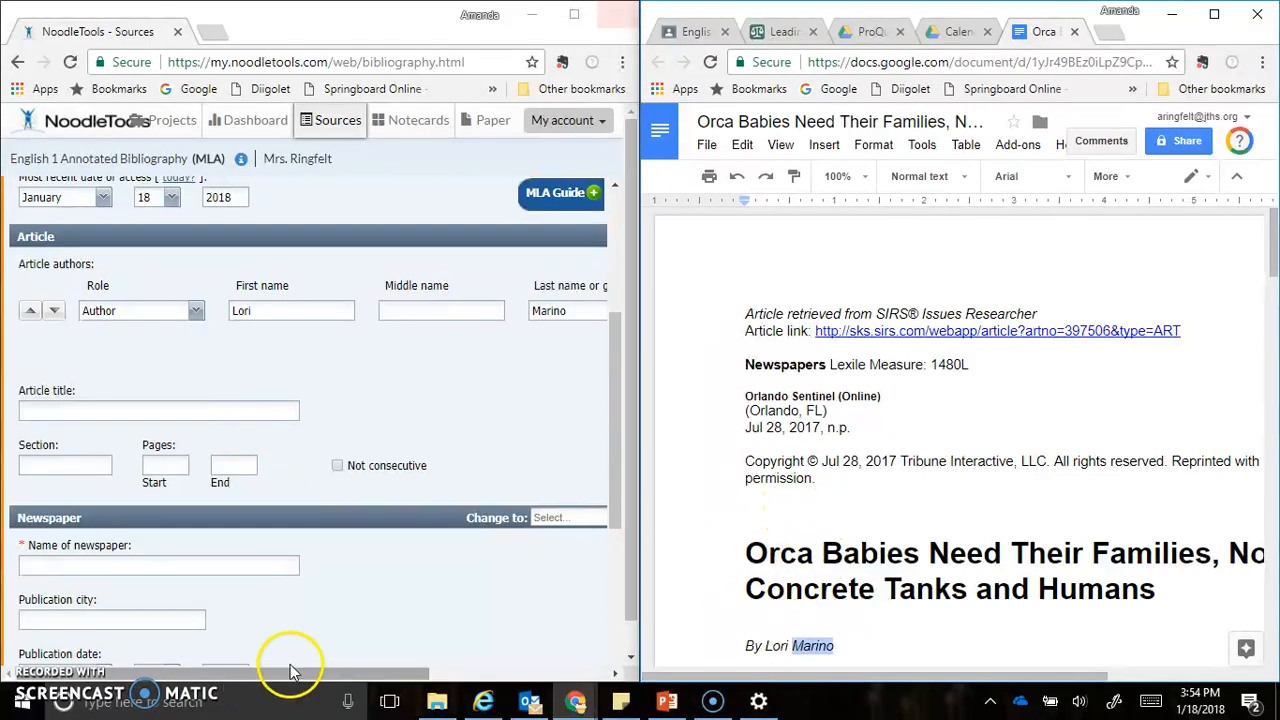
# Copy the headline "Orca Babies Need Their Families, Not Concrete Tanks and Humans" from the document into the citation's article title
pyautogui.moveTo(886, 675); pyautogui.dragTo(934, 662)
pyautogui.moveTo(1078, 603); pyautogui.dragTo(616, 565)
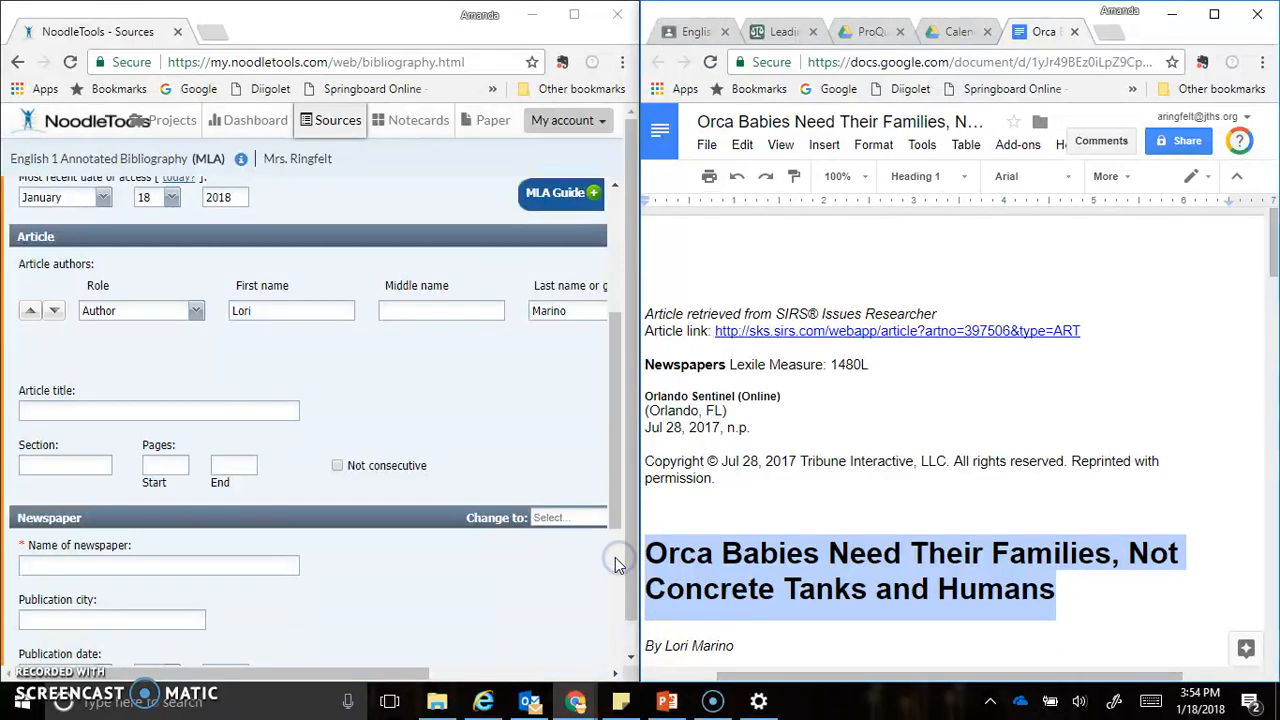
pyautogui.click(149, 410)
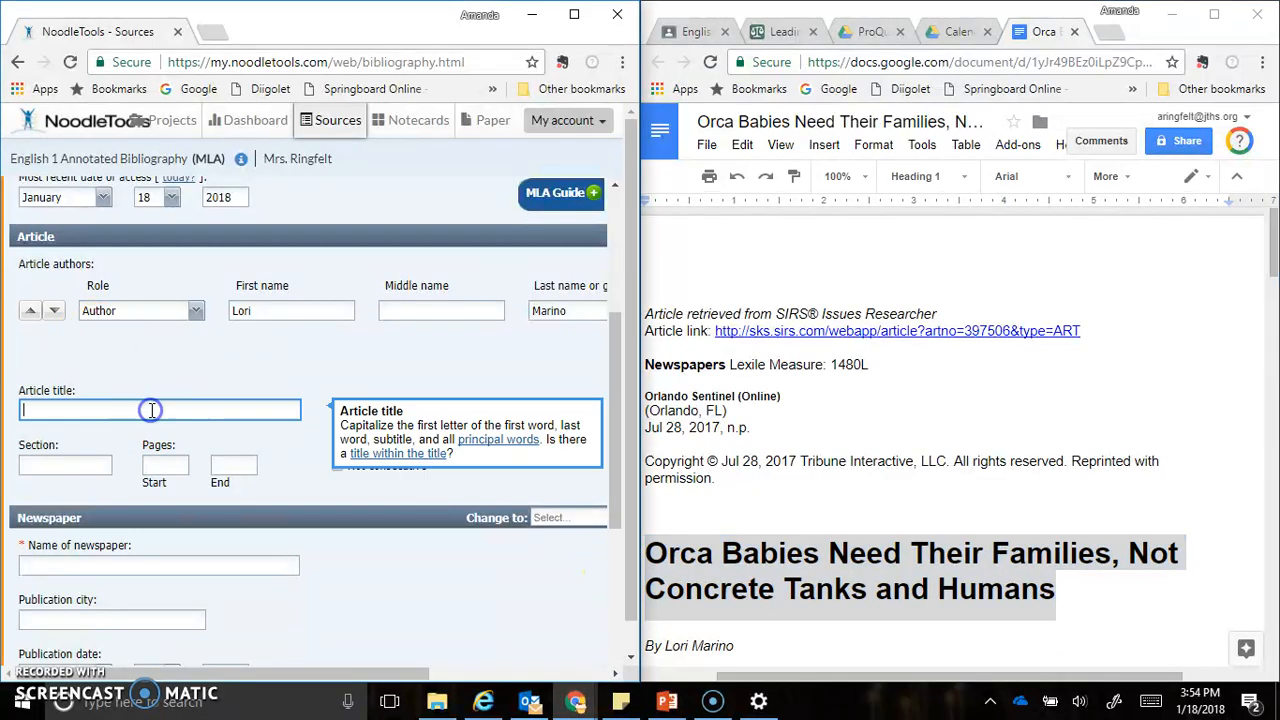
pyautogui.write('Orca Babies Need Their Families, Not Concrete Tanks and Humans')
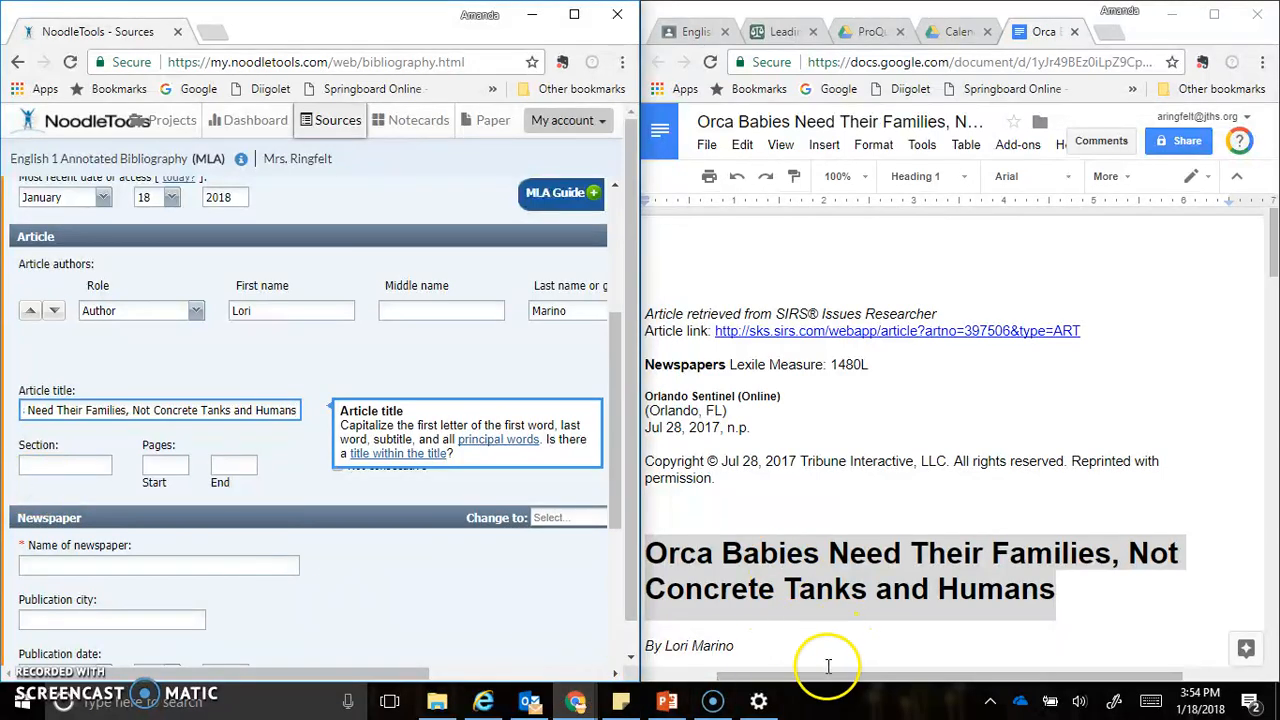
pyautogui.moveTo(820, 680); pyautogui.dragTo(785, 683)
pyautogui.click(909, 429)
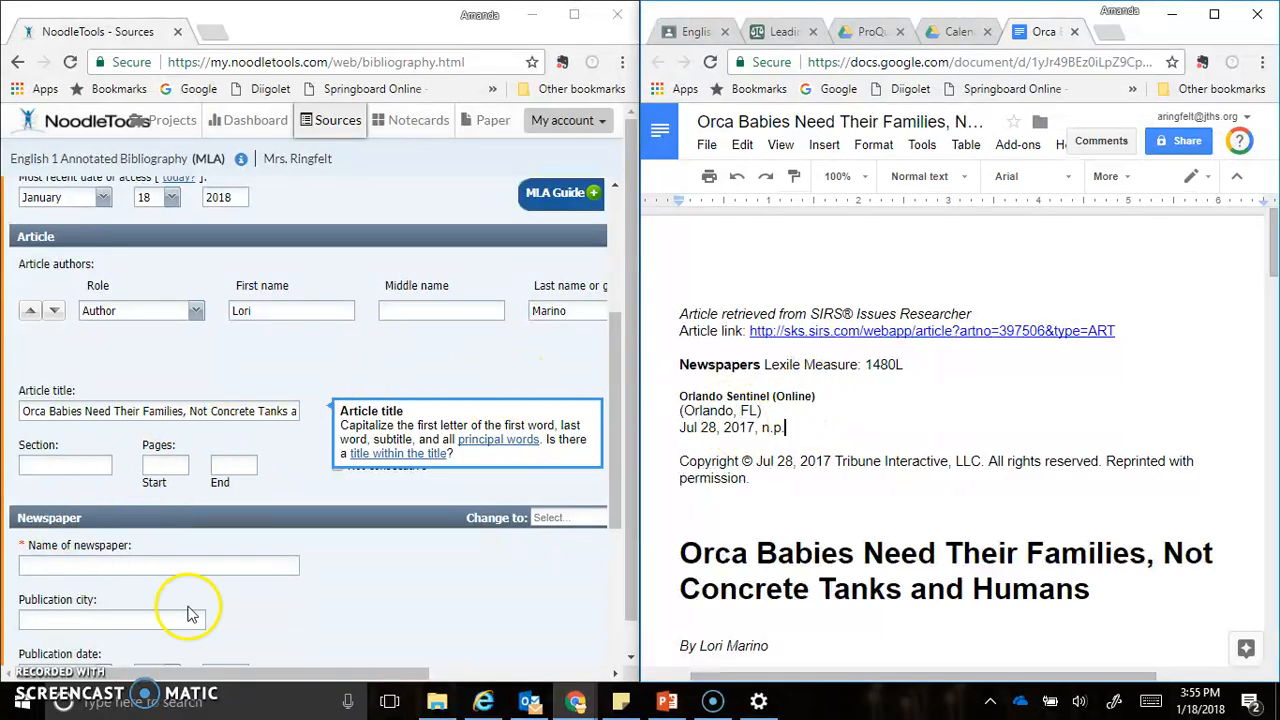
# Copy the newspaper name "Orlando Sentinel" from the document into the citation and enter Orlando as the publication city
pyautogui.scroll(-1, 265, 547)
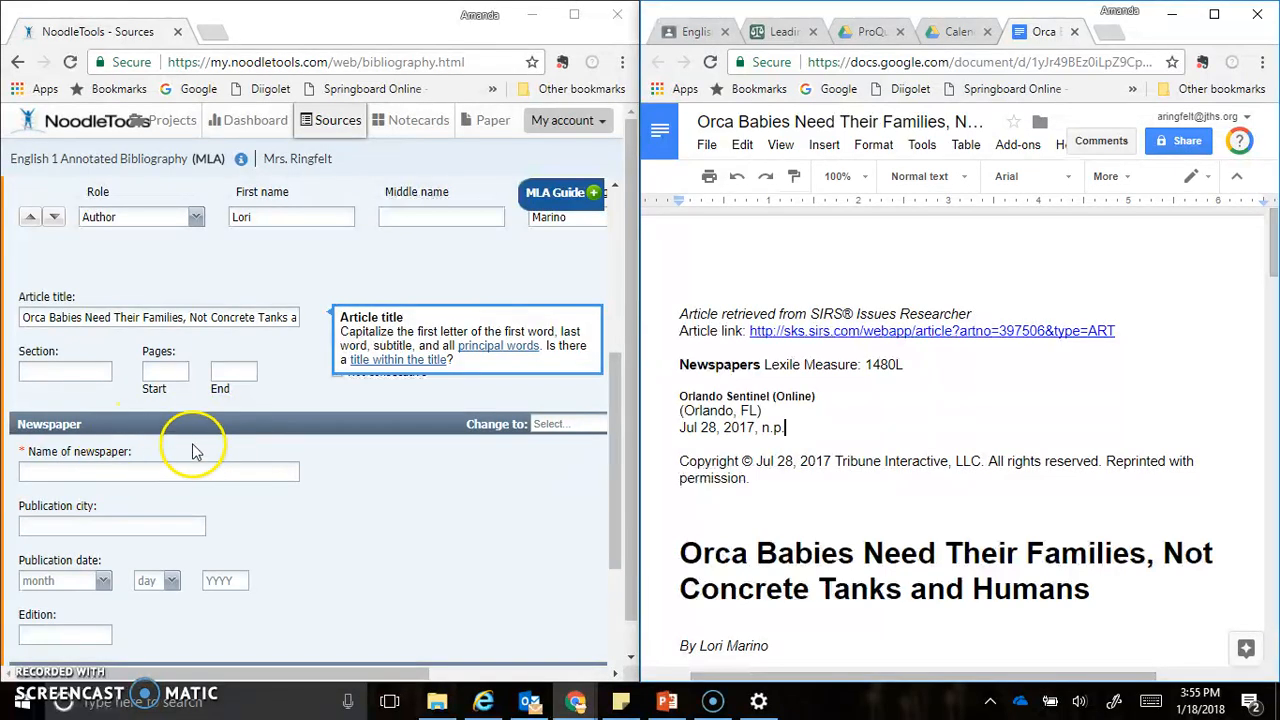
pyautogui.moveTo(680, 396); pyautogui.dragTo(708, 396)
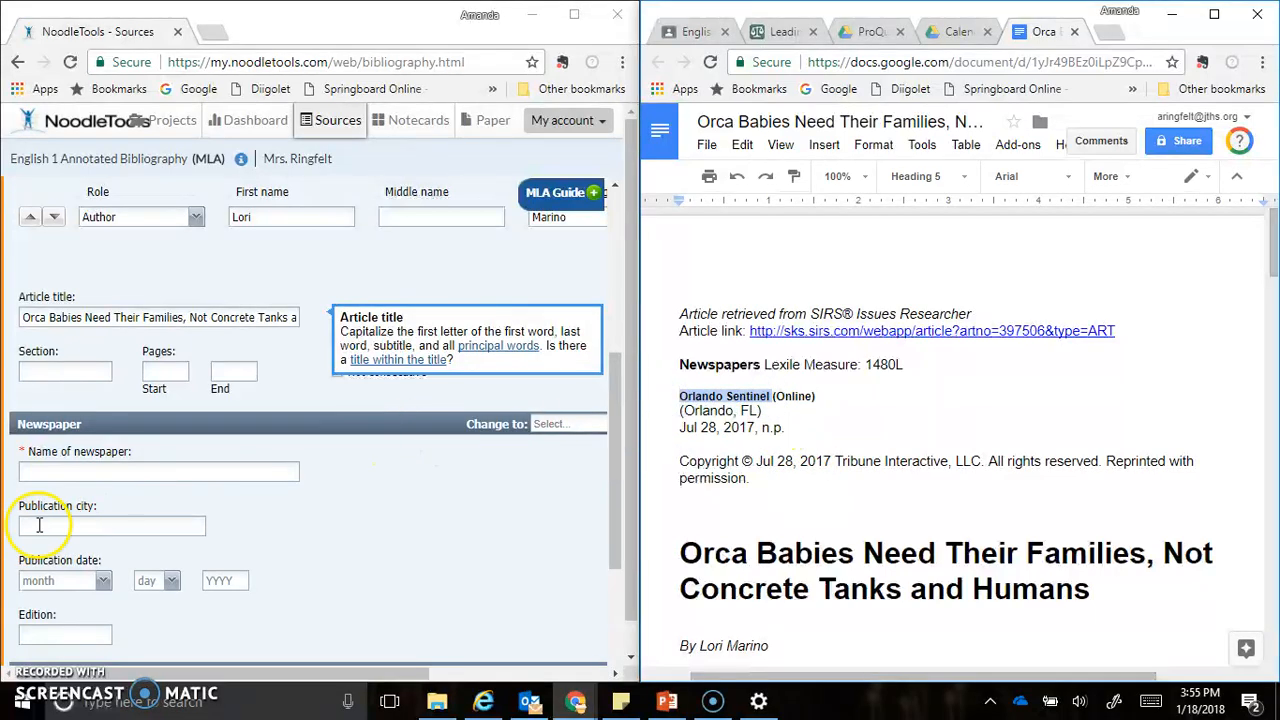
pyautogui.click(115, 471)
pyautogui.write('Orlando Sentinel')
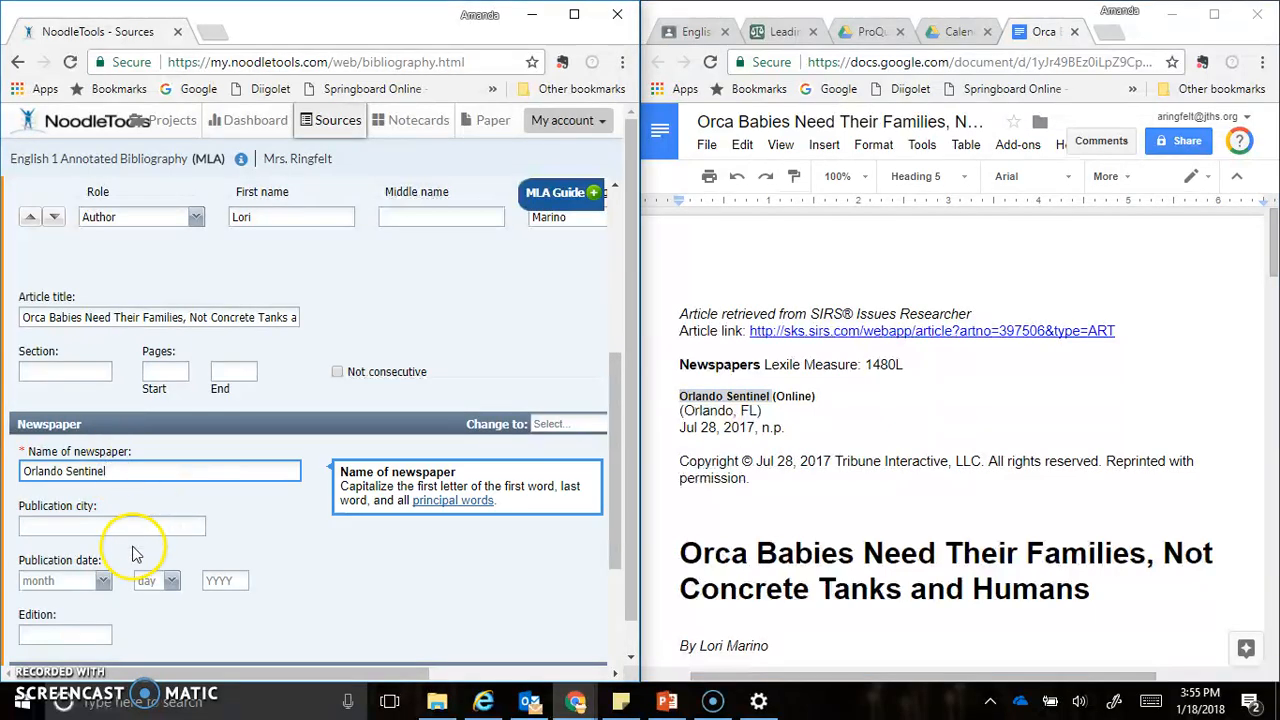
pyautogui.click(114, 517)
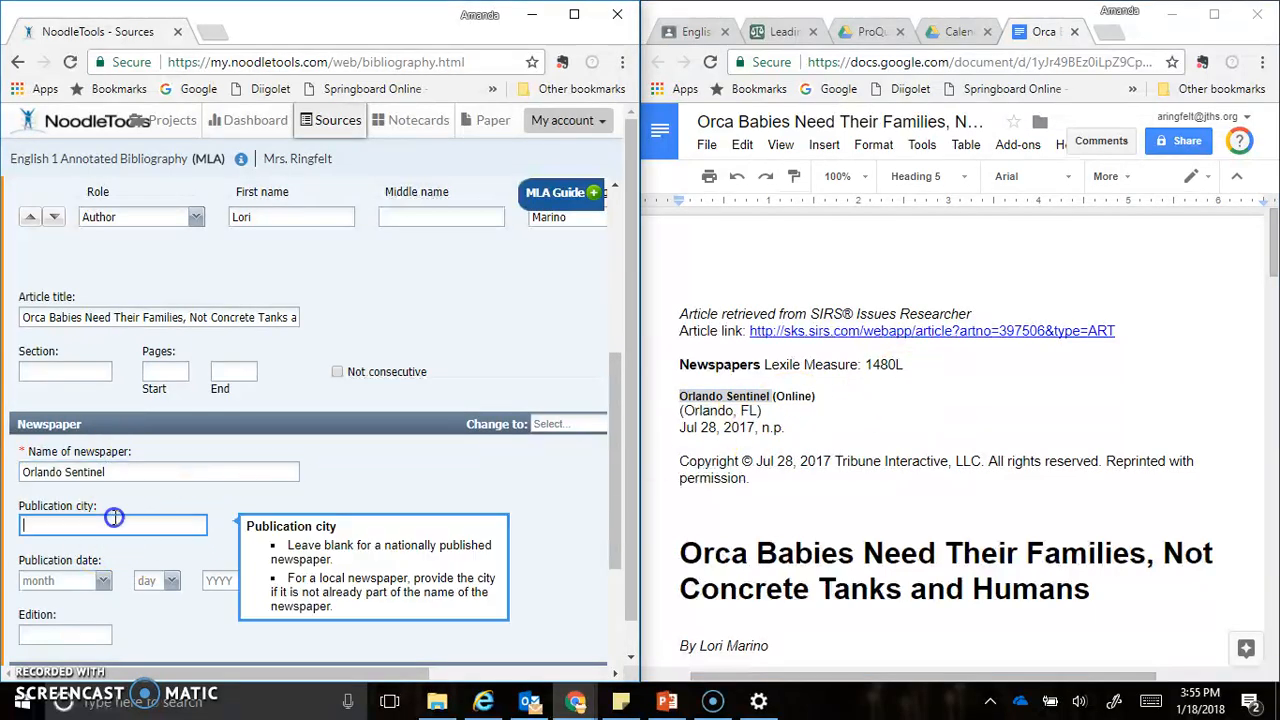
pyautogui.write('Orlando')
pyautogui.click(526, 503)
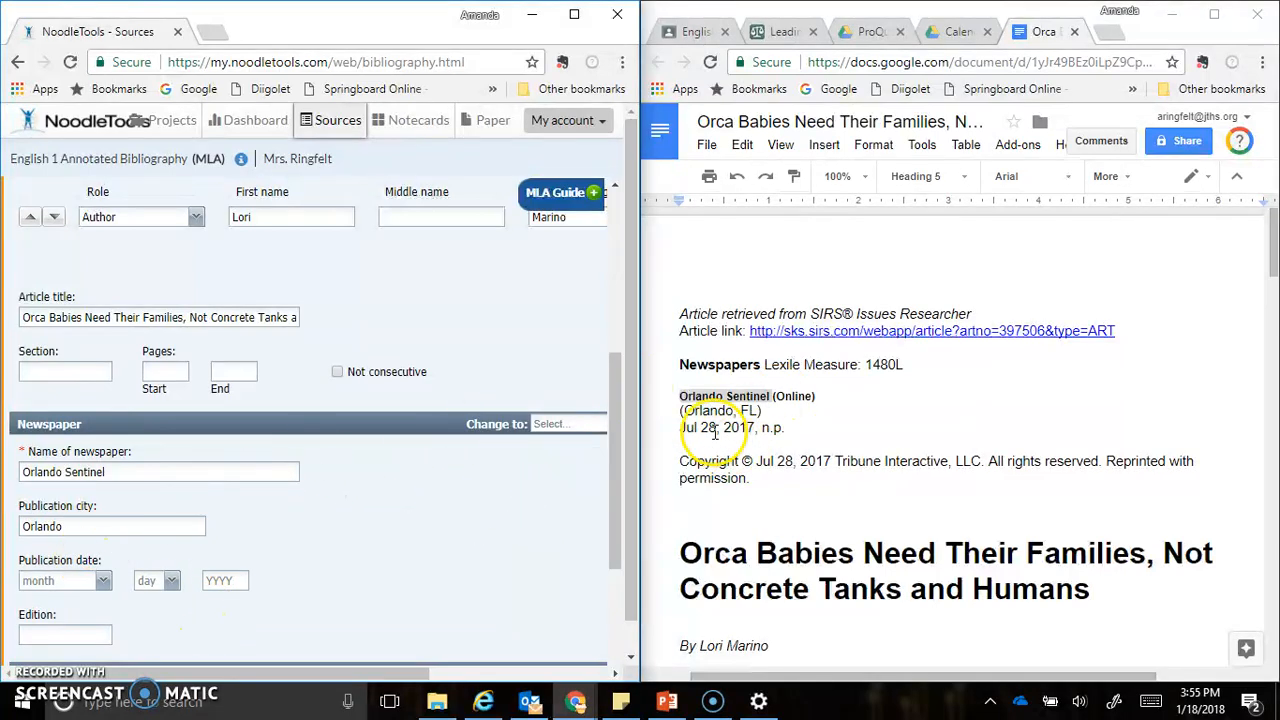
# Set the newspaper's publication date to July 27, 2017 in the citation
pyautogui.click(102, 582)
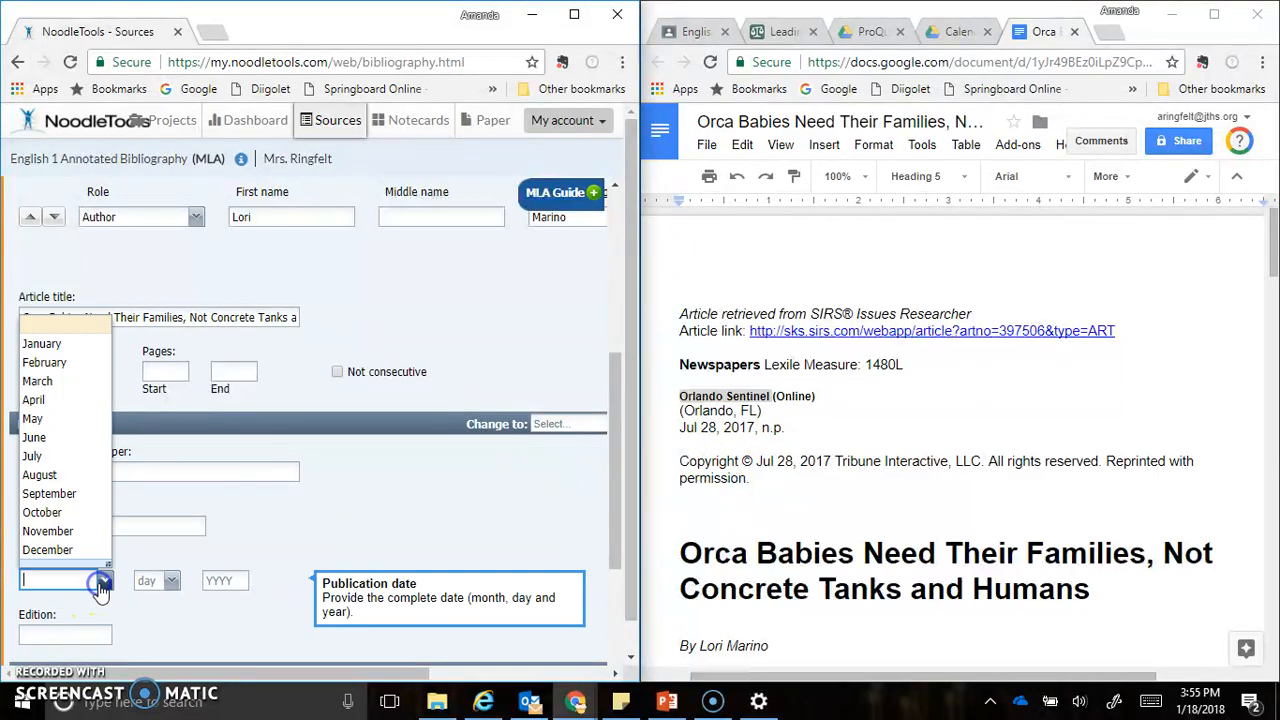
pyautogui.click(78, 456)
pyautogui.click(150, 580)
pyautogui.scroll(-3, 165, 555)
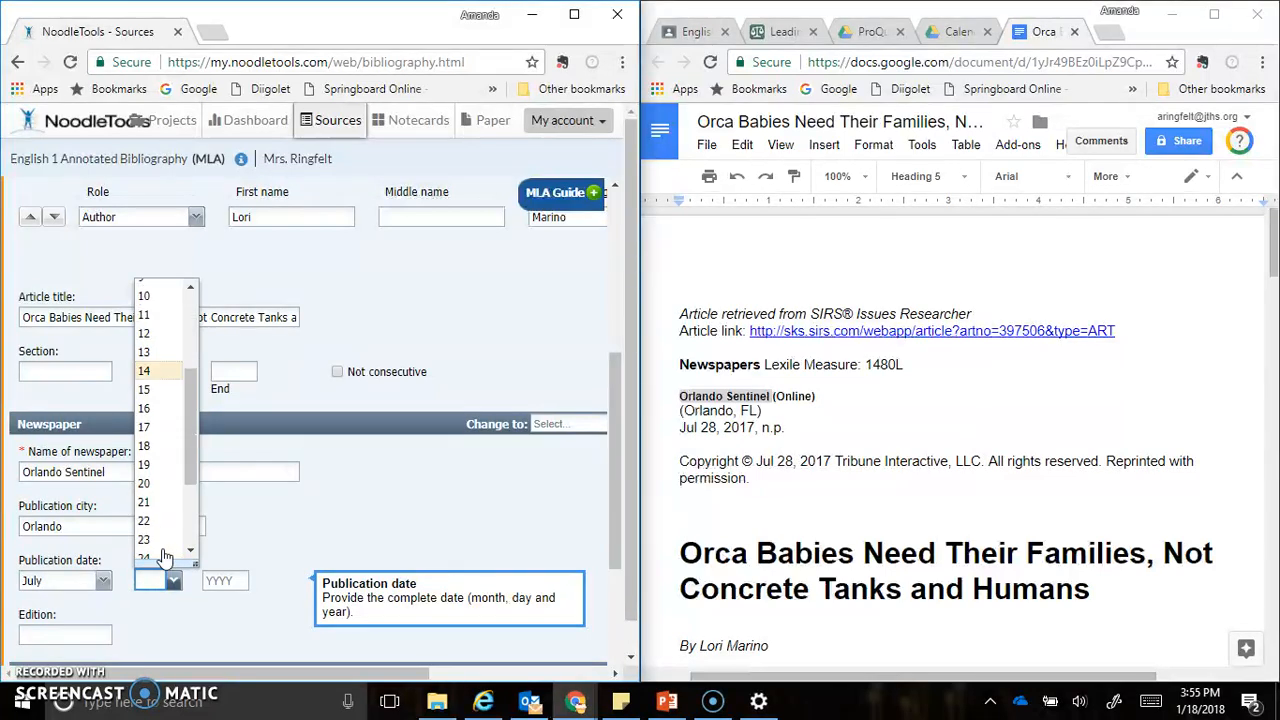
pyautogui.click(163, 522)
pyautogui.click(224, 574)
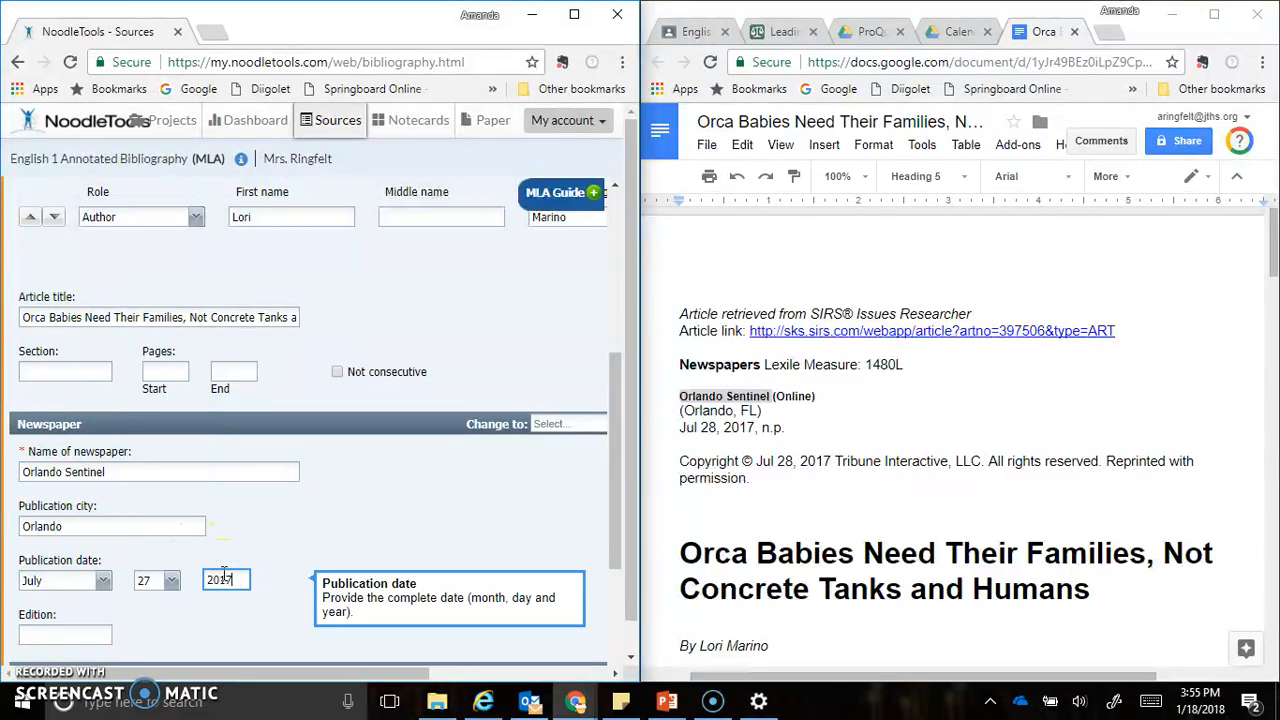
pyautogui.click(385, 512)
# Enter "Online" as the newspaper's edition in the citation
pyautogui.scroll(-2, 120, 645)
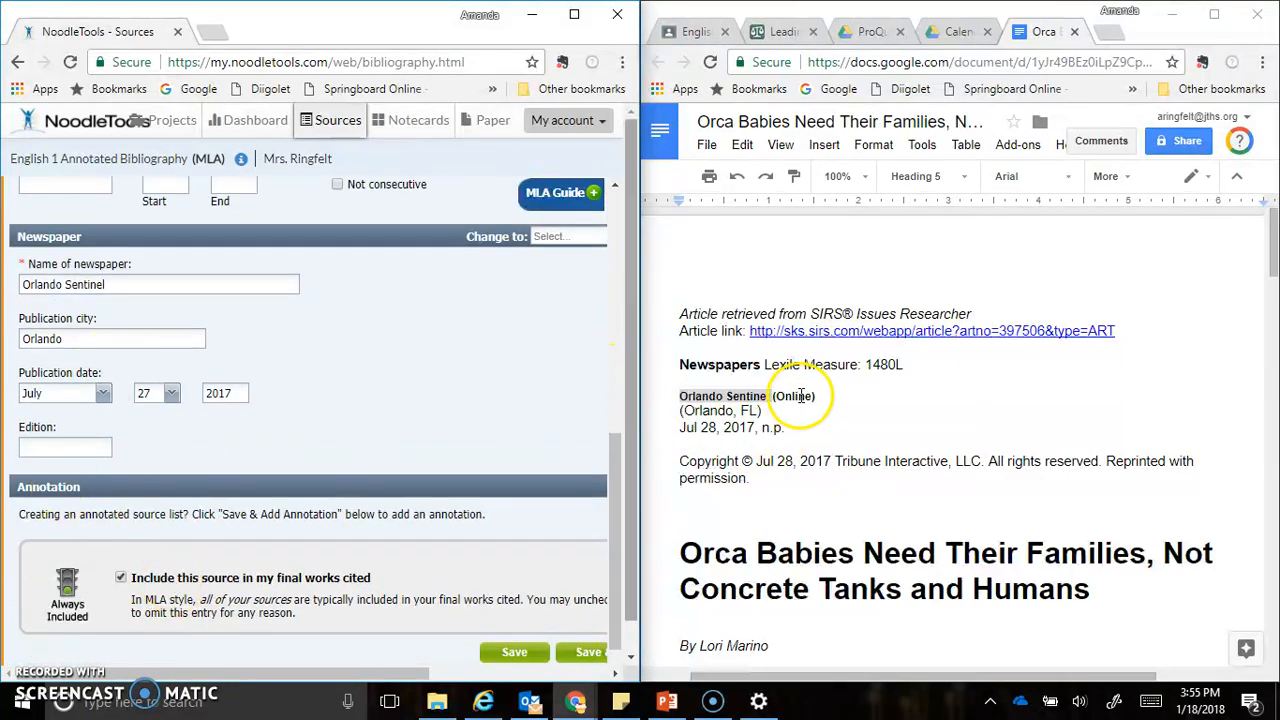
pyautogui.click(94, 446)
pyautogui.write('O')
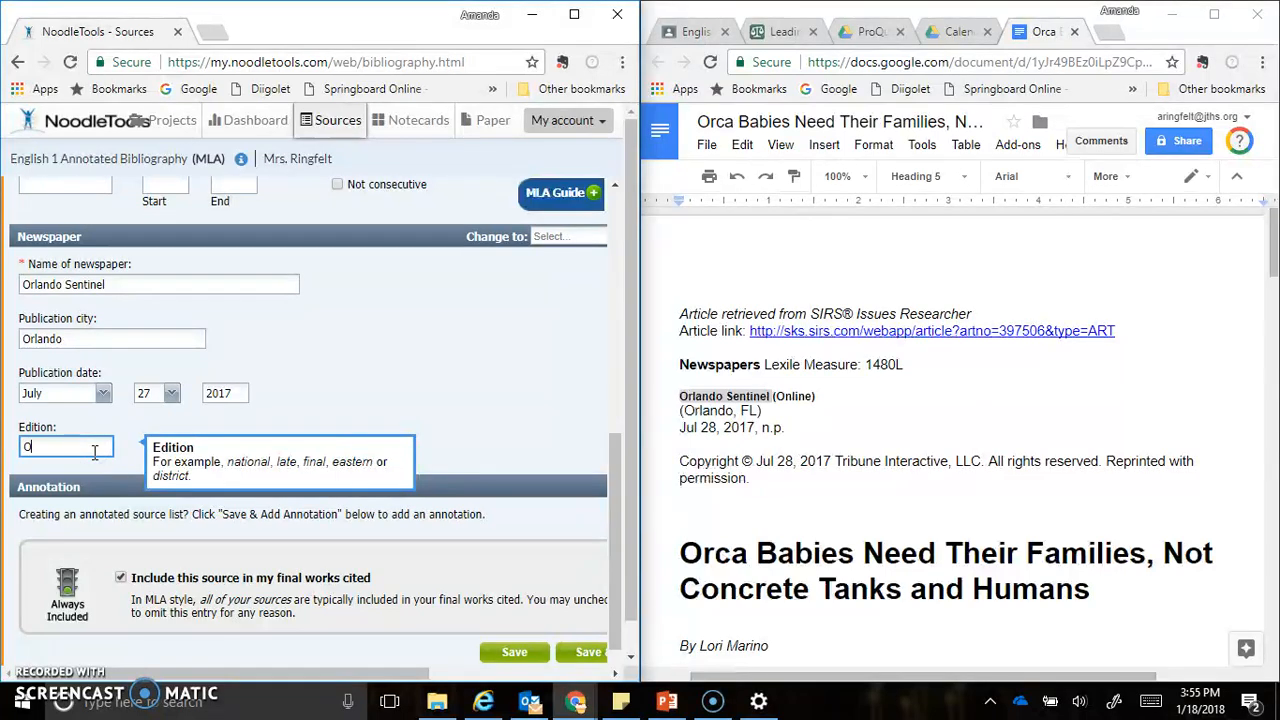
pyautogui.write('nline')
pyautogui.click(432, 326)
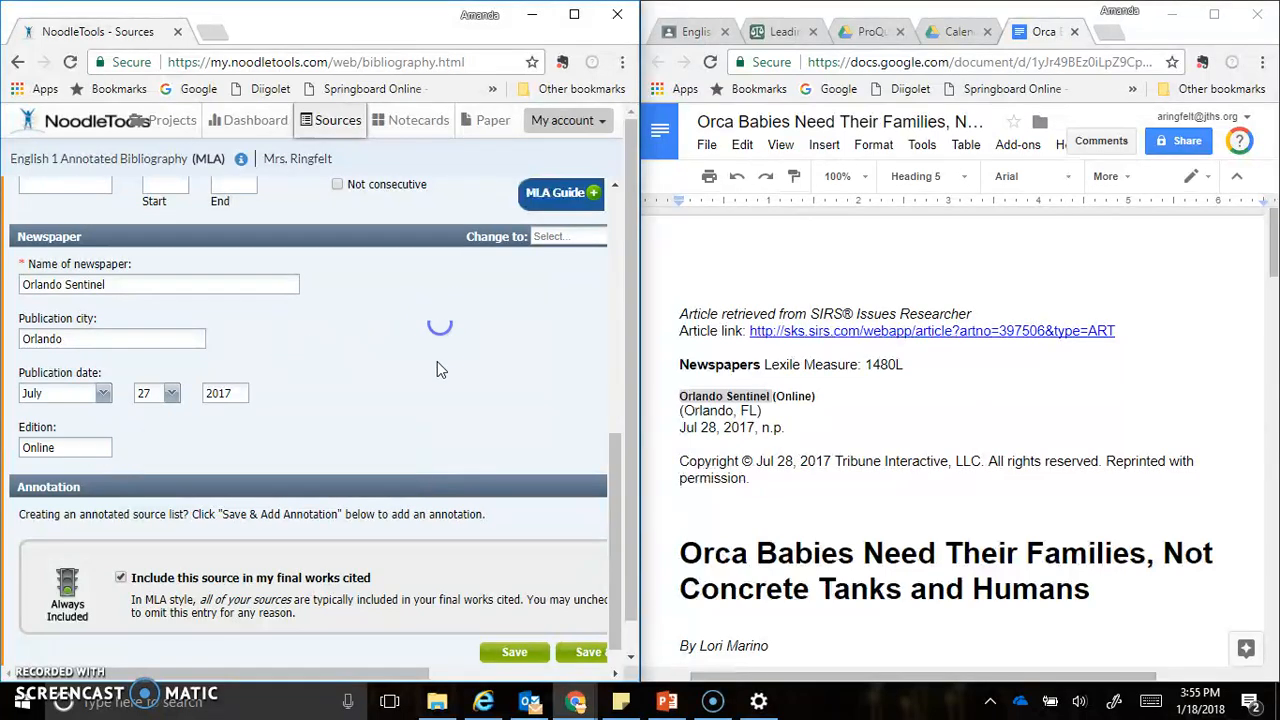
pyautogui.doubleClick(799, 515)
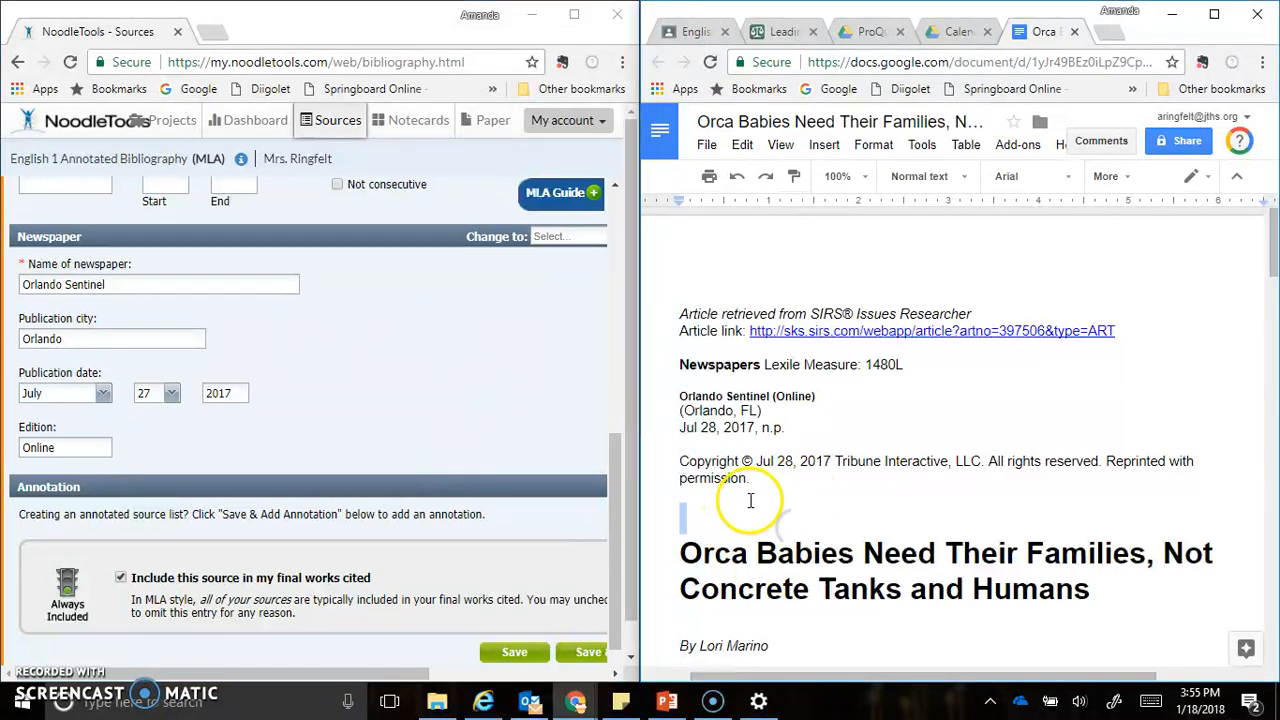
# Save the completed newspaper citation to the source list and maximize the NoodleTools window
pyautogui.scroll(-1, 475, 480)
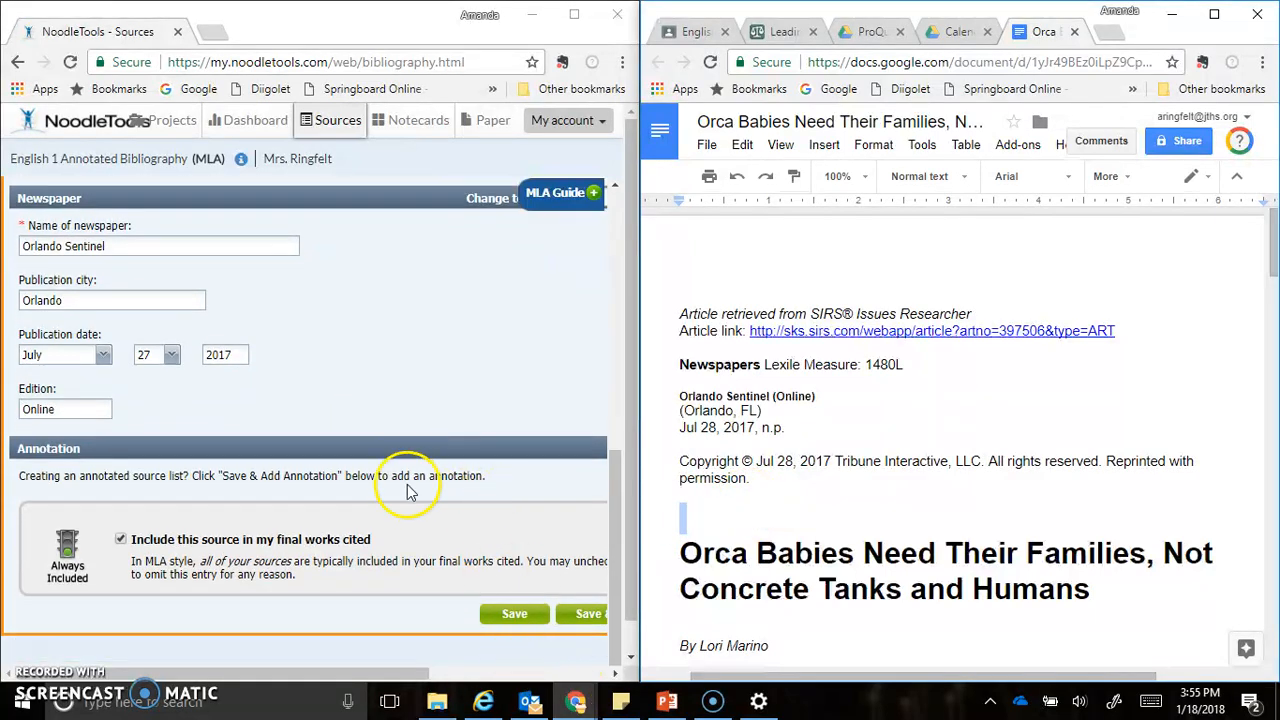
pyautogui.click(520, 615)
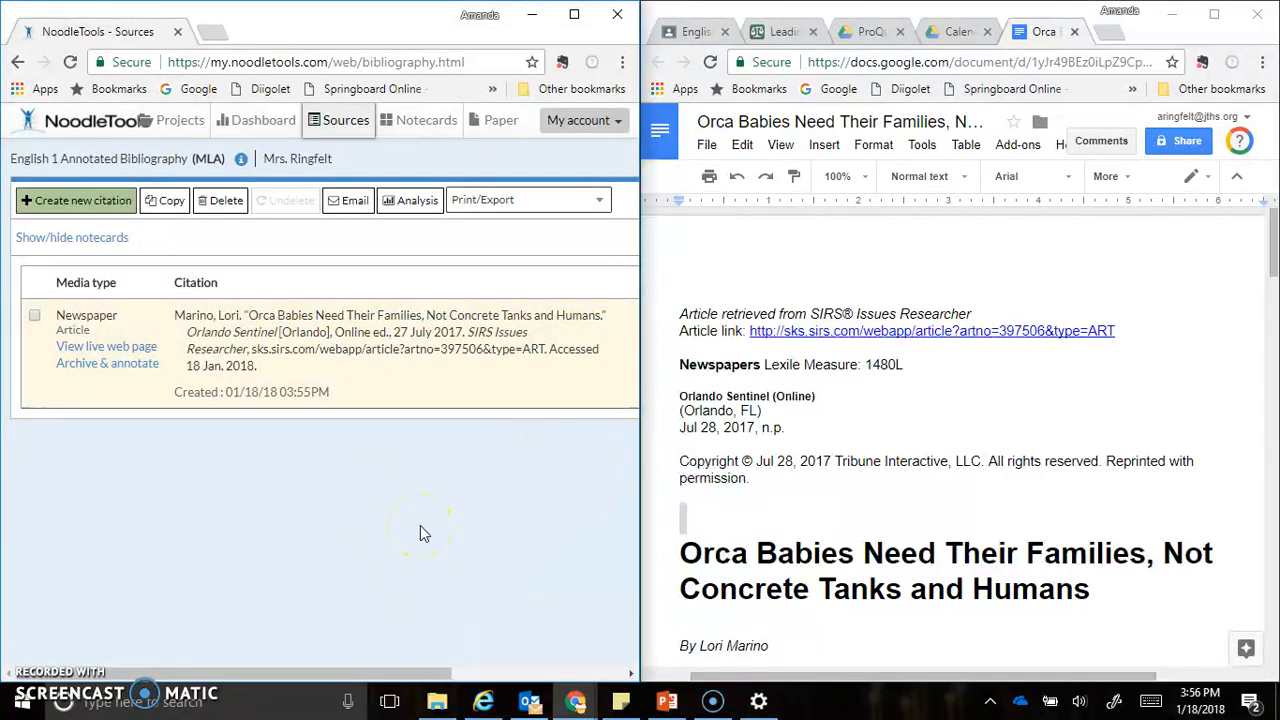
pyautogui.click(574, 15)
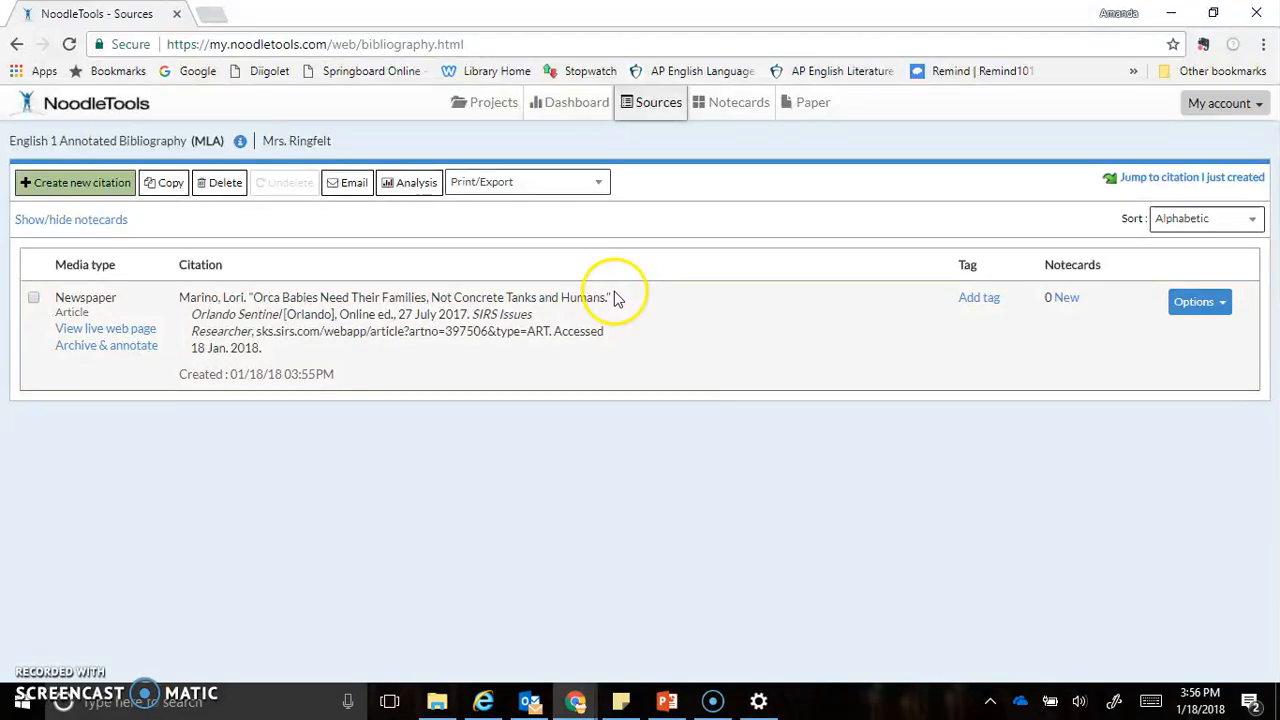